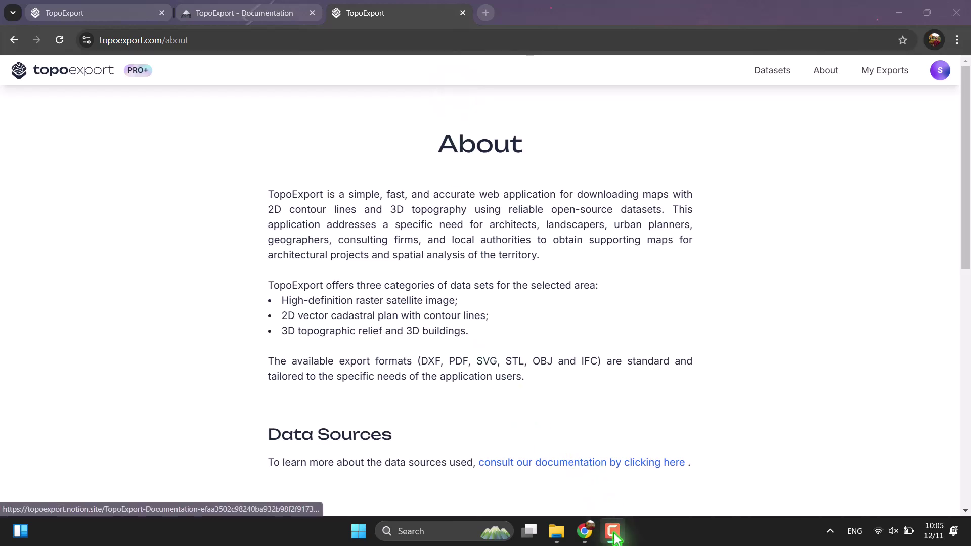
- Bring up the TopoExport map page showing the 2.53 km² central Rome selection
mouse_move(613, 536)
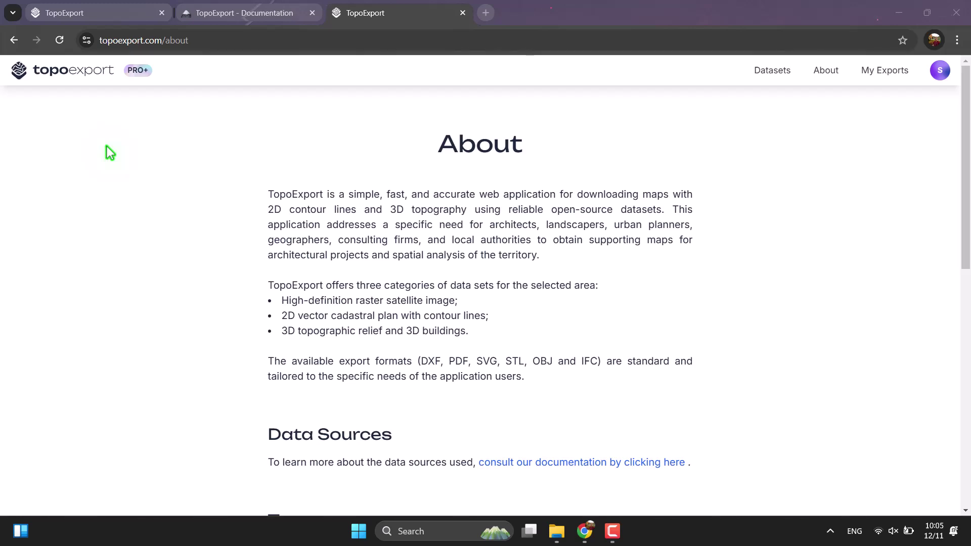
click(101, 12)
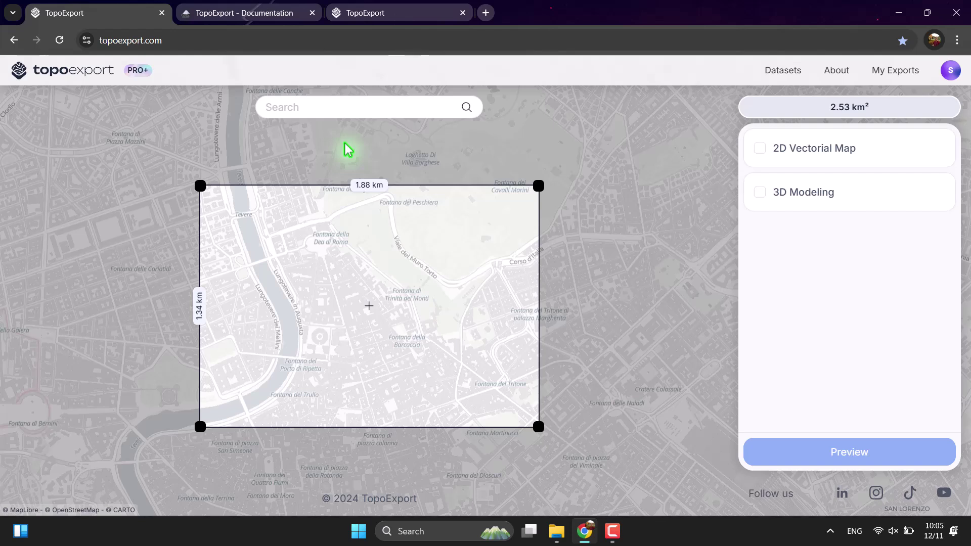
- Search for Rome, Roma Capitale and zoom until the selection reads 1.01 km by 720 m (0.72 km²)
click(324, 108)
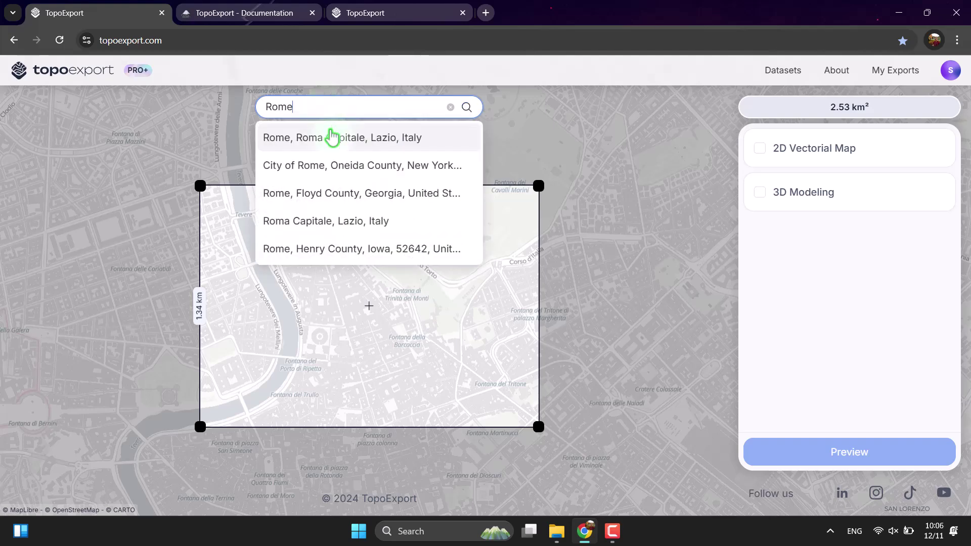
click(332, 135)
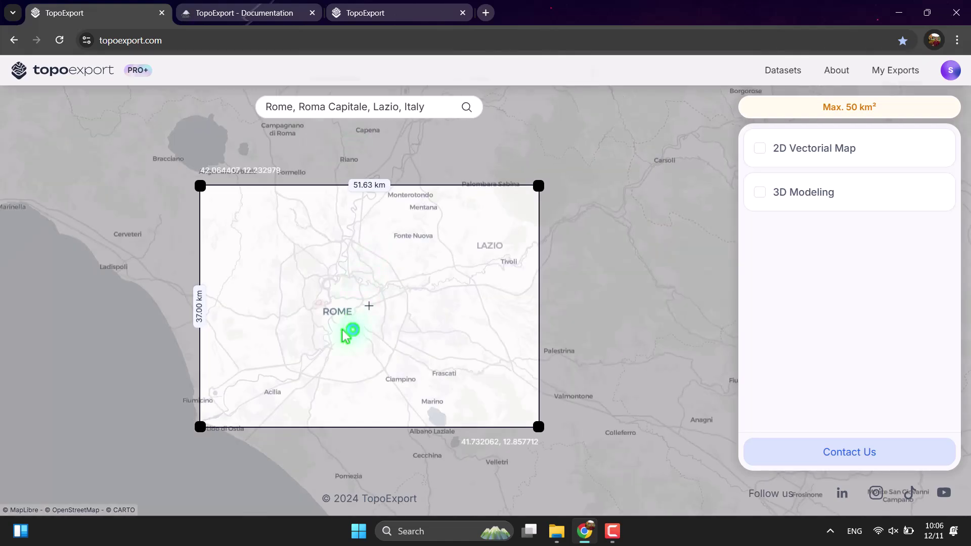
scroll(347, 335, up, 5)
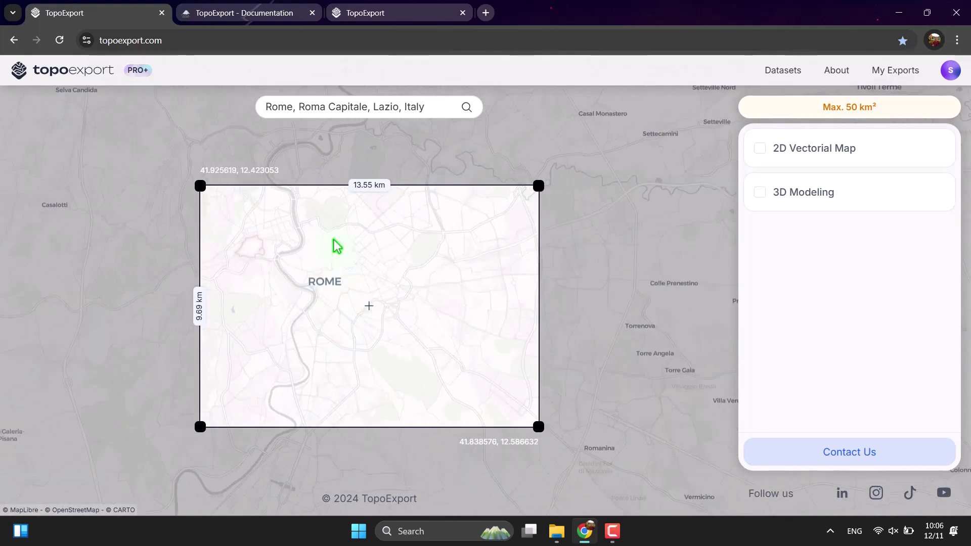
scroll(338, 246, up, 4)
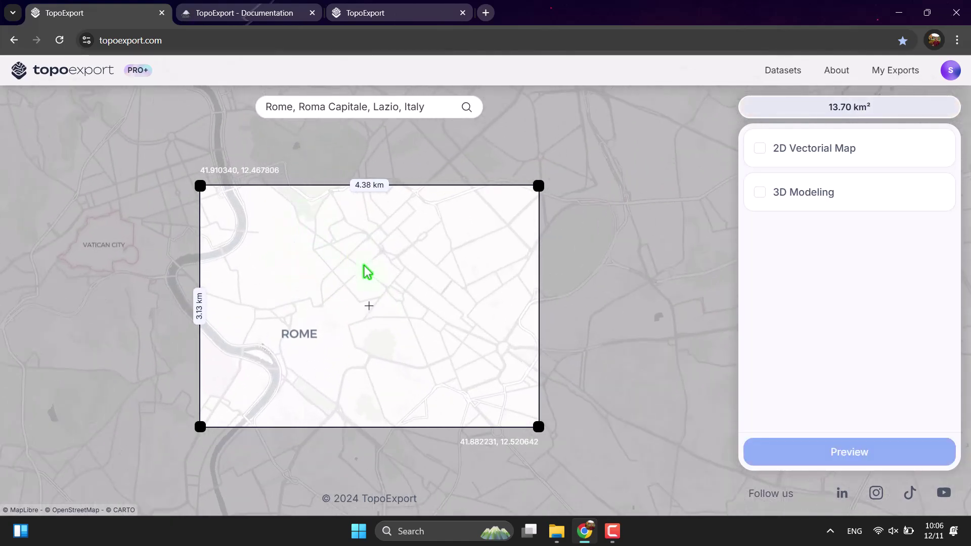
scroll(389, 279, down, 2)
scroll(242, 220, up, 3)
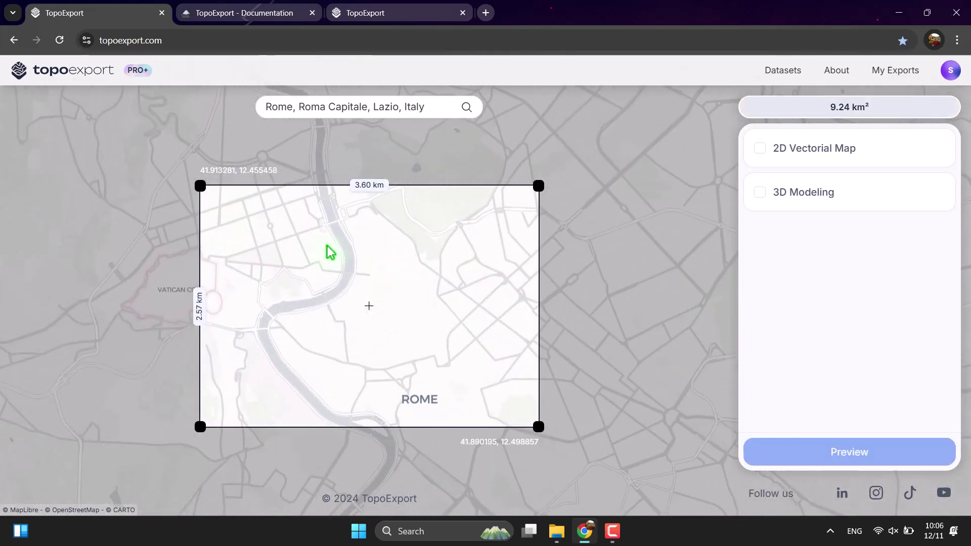
scroll(356, 260, down, 1)
scroll(447, 258, up, 2)
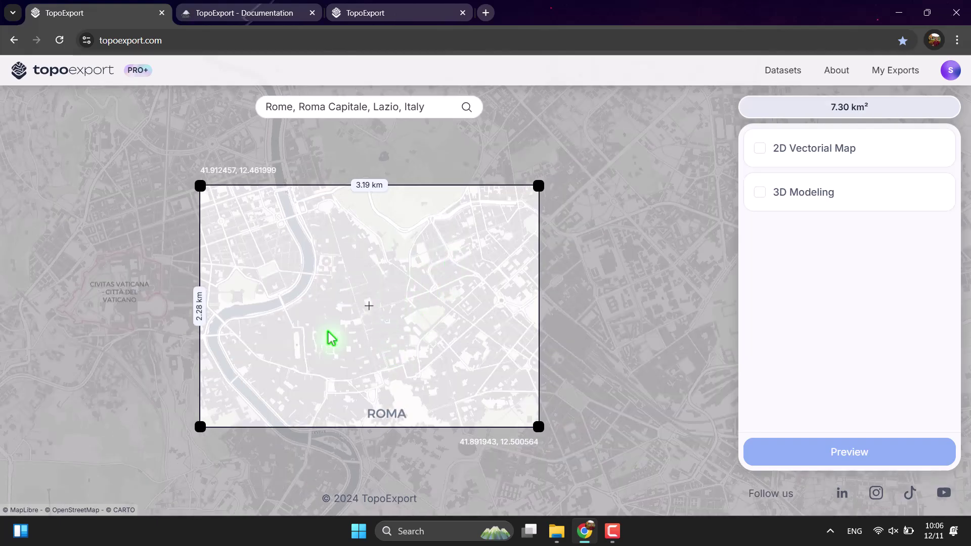
scroll(267, 233, up, 4)
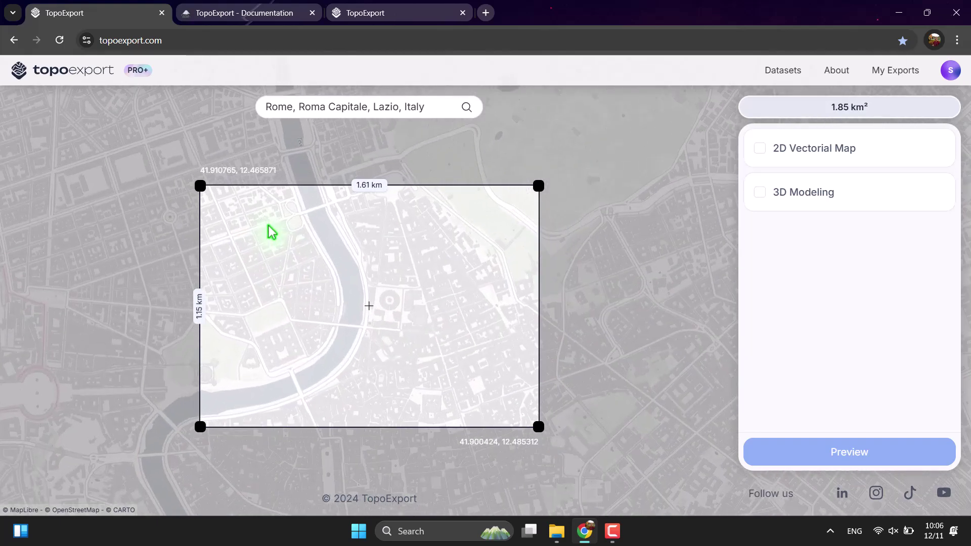
scroll(284, 258, up, 2)
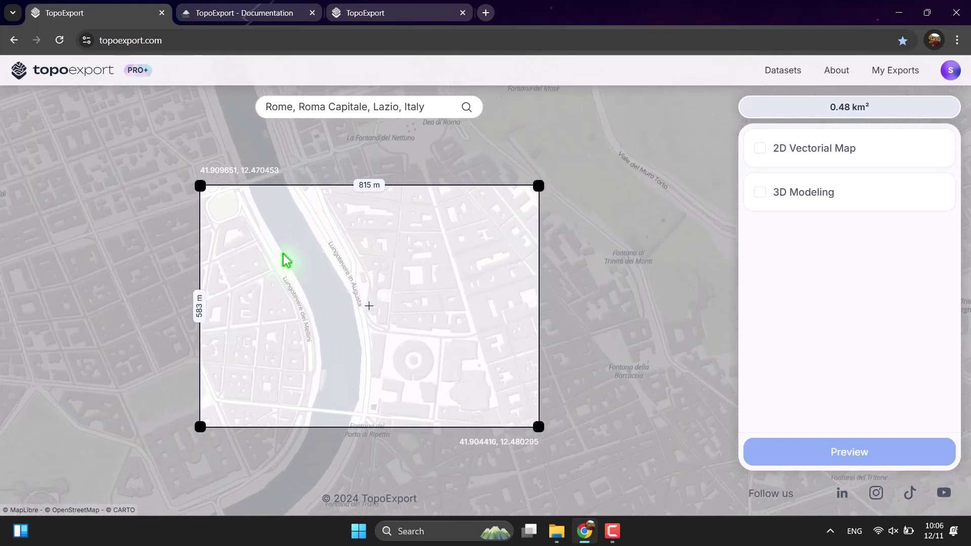
scroll(283, 259, down, 2)
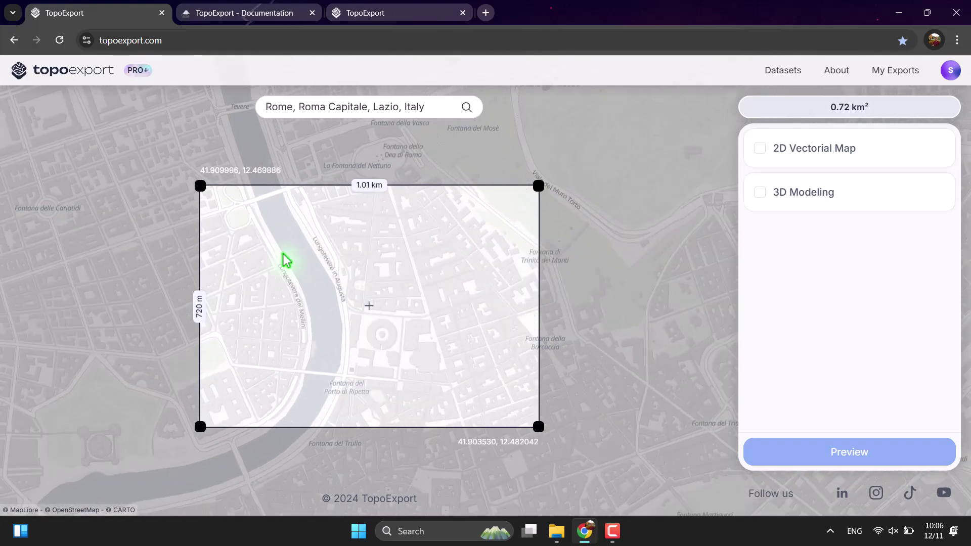
scroll(283, 258, down, 2)
scroll(282, 255, up, 1)
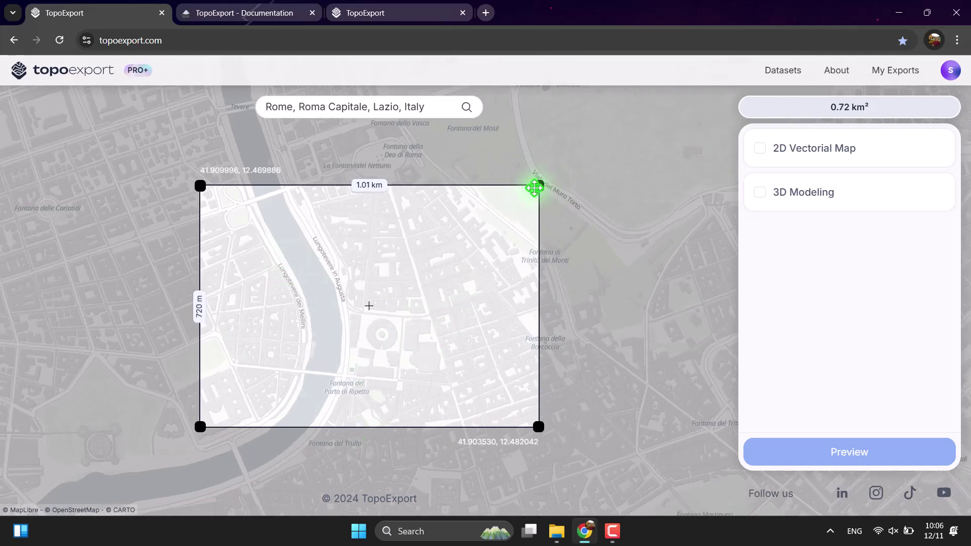
- Stretch the selection's top-right corner to 1.21 km by 651 m, totalling 0.78 km²
drag(541, 184, 574, 214)
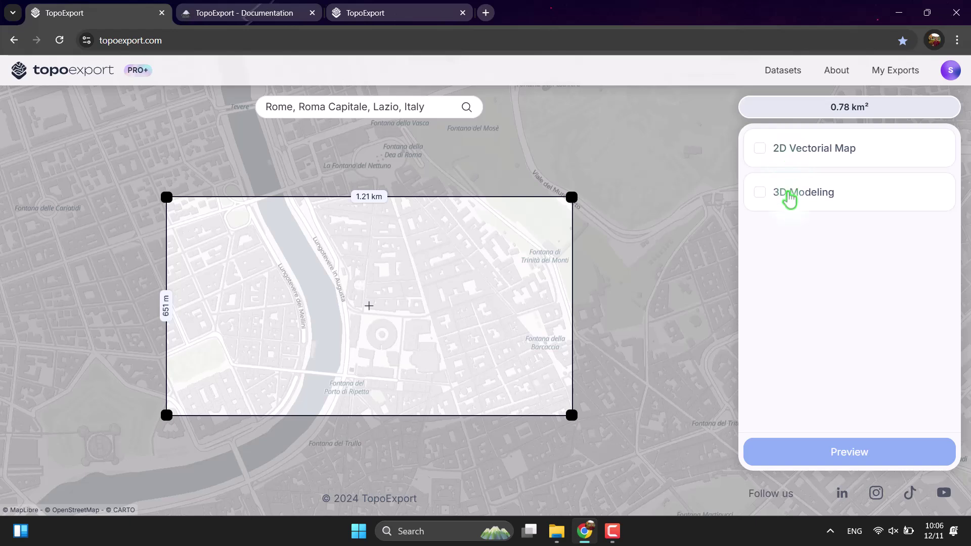
- Expand the 2D Vectorial Map and 3D Modeling dataset cards to show formats and layers
click(895, 153)
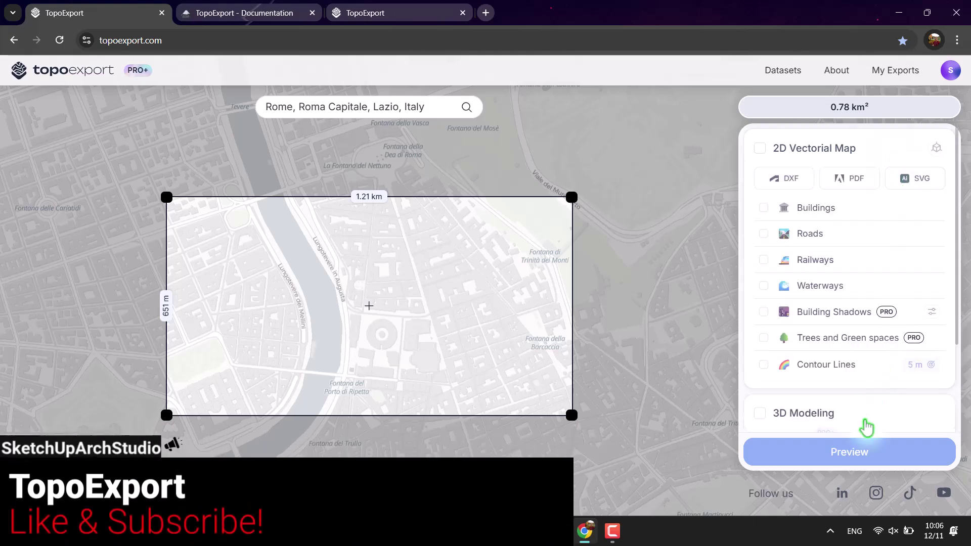
click(867, 426)
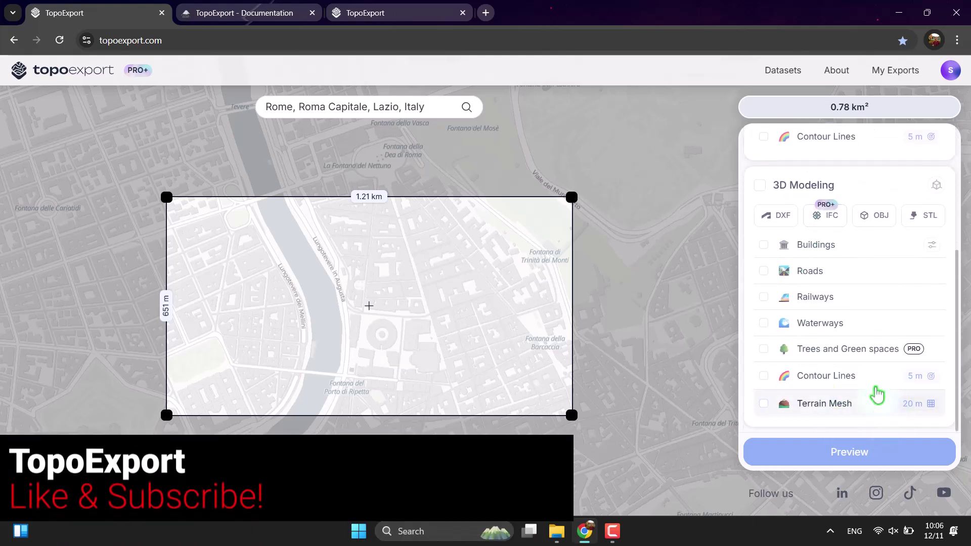
scroll(870, 387, up, 5)
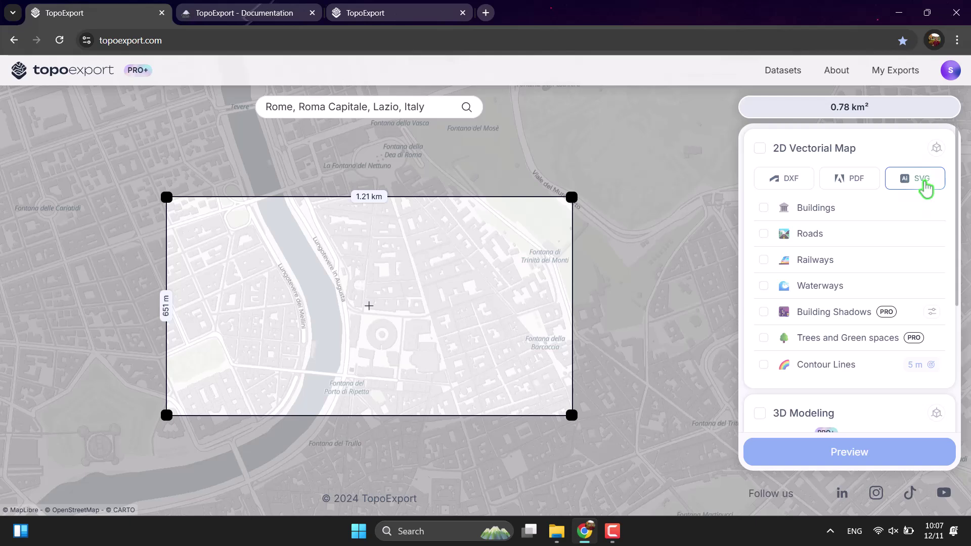
- Toggle the 2D map output between PDF and DXF, then reselect it as PDF with default layers
click(849, 185)
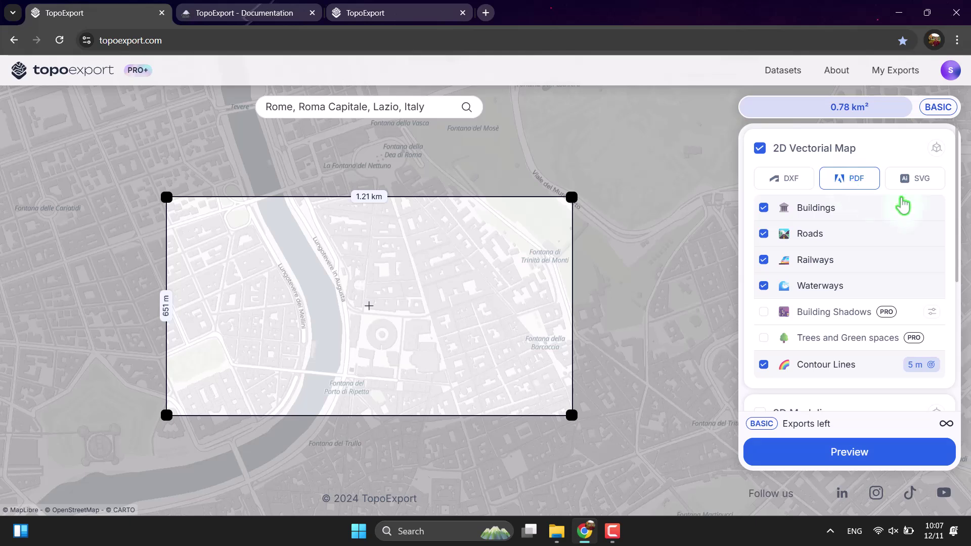
click(793, 187)
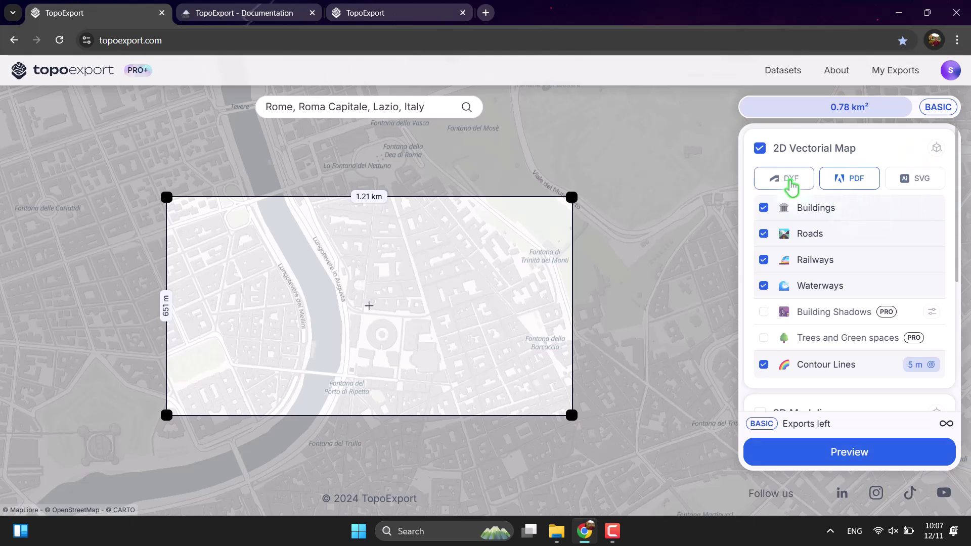
click(853, 186)
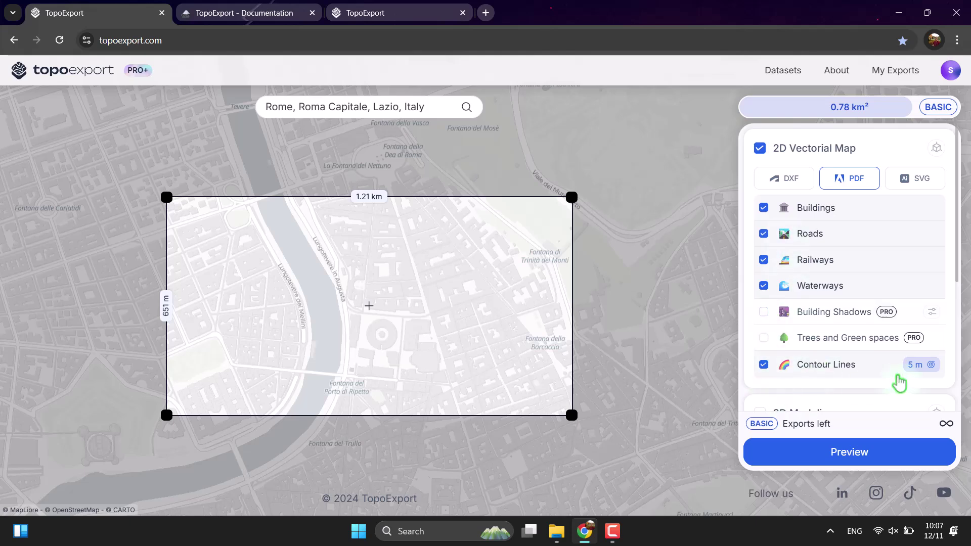
click(764, 364)
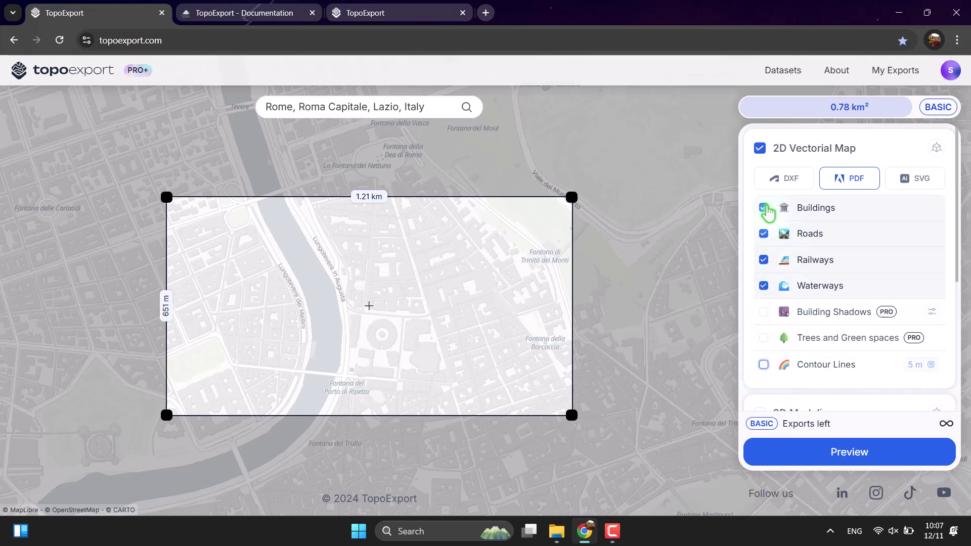
click(761, 149)
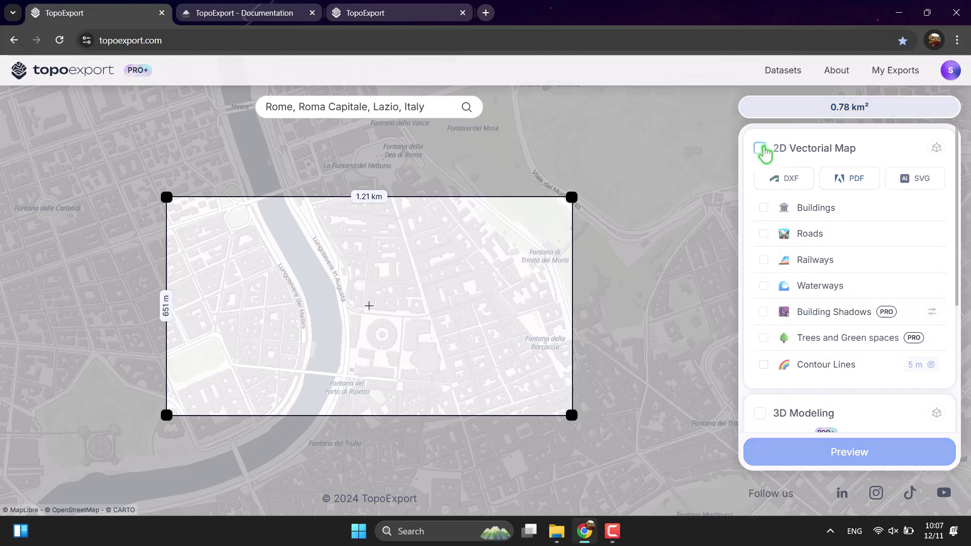
click(837, 182)
- Untick Contour Lines, Waterways, Railways and Roads, keeping only Buildings with PDF output
click(763, 364)
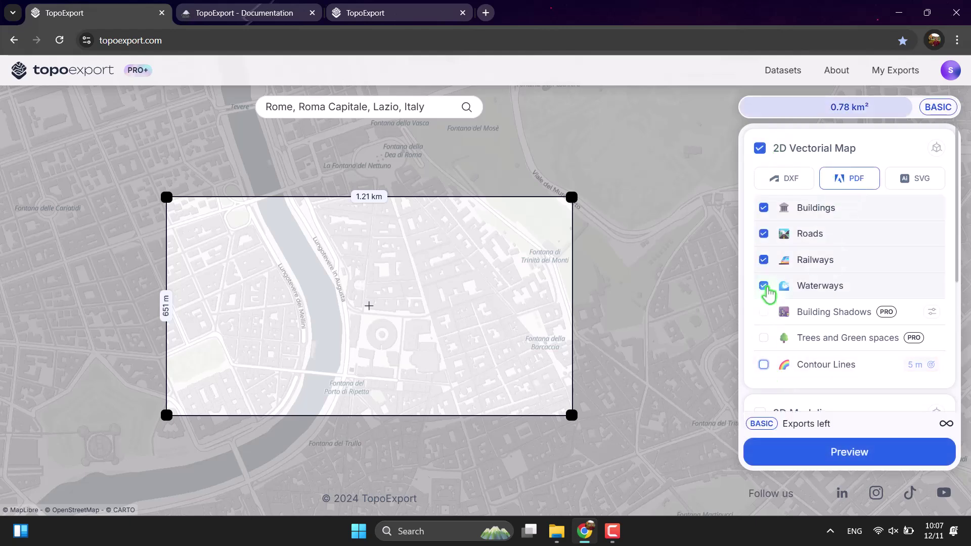
click(764, 285)
click(764, 259)
click(764, 233)
click(763, 208)
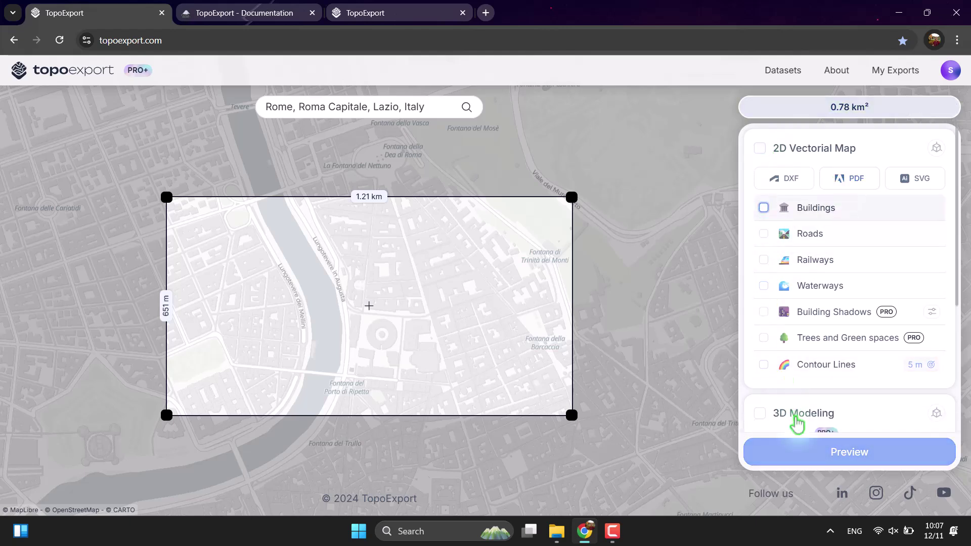
click(763, 208)
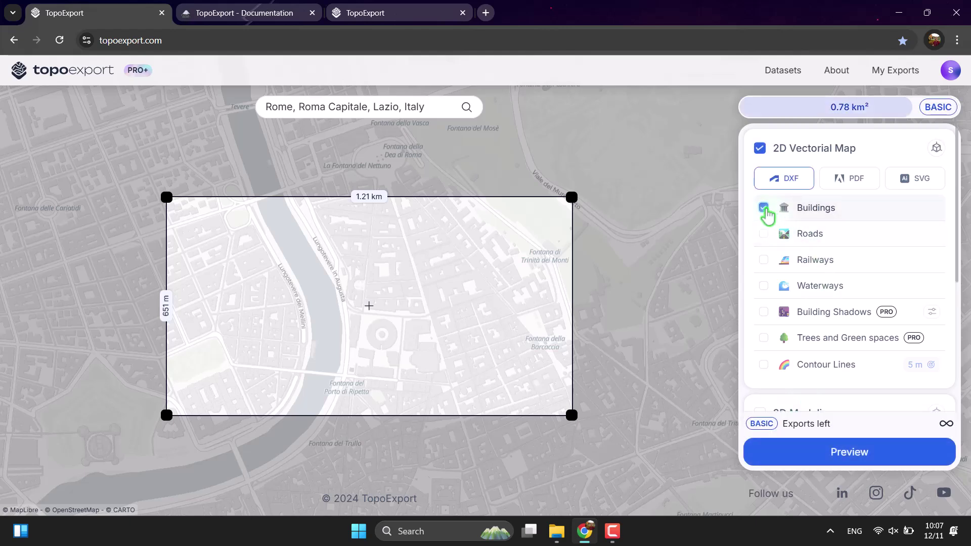
click(841, 187)
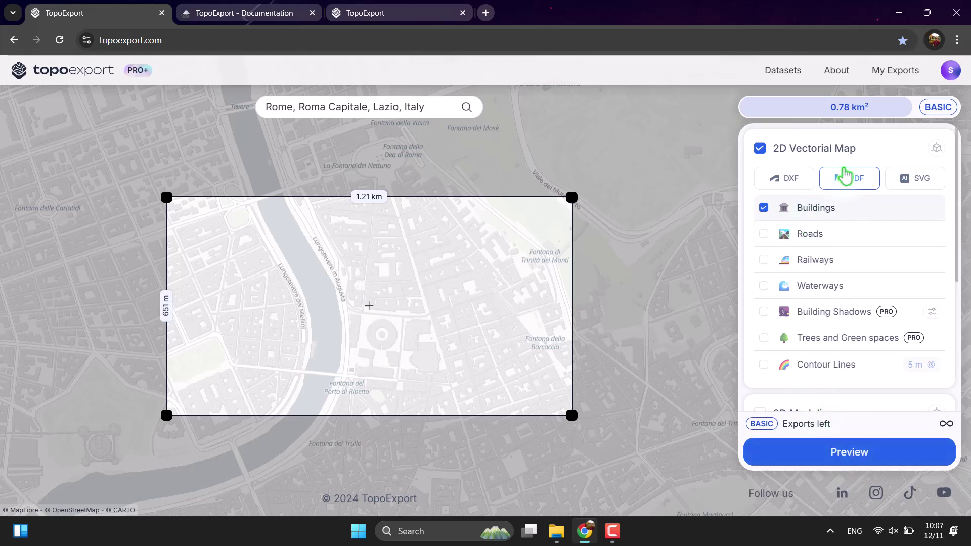
- Preview the Buildings-only export, then add Roads and preview 384 buildings and 530 roads
click(848, 457)
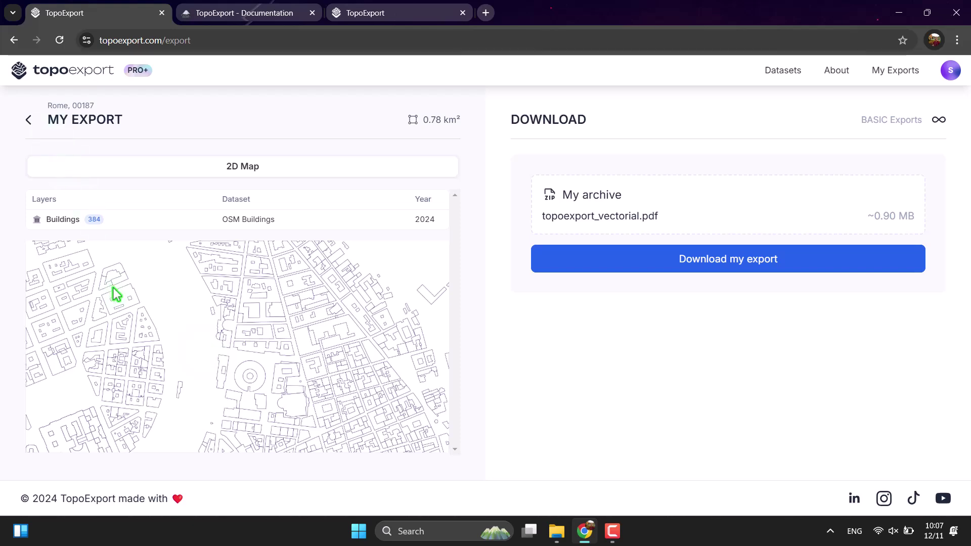
click(28, 120)
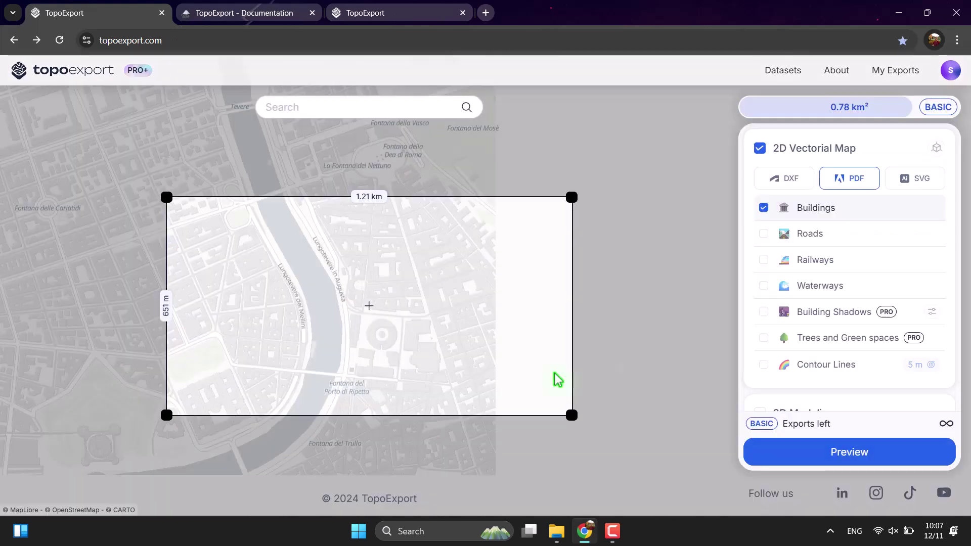
click(763, 233)
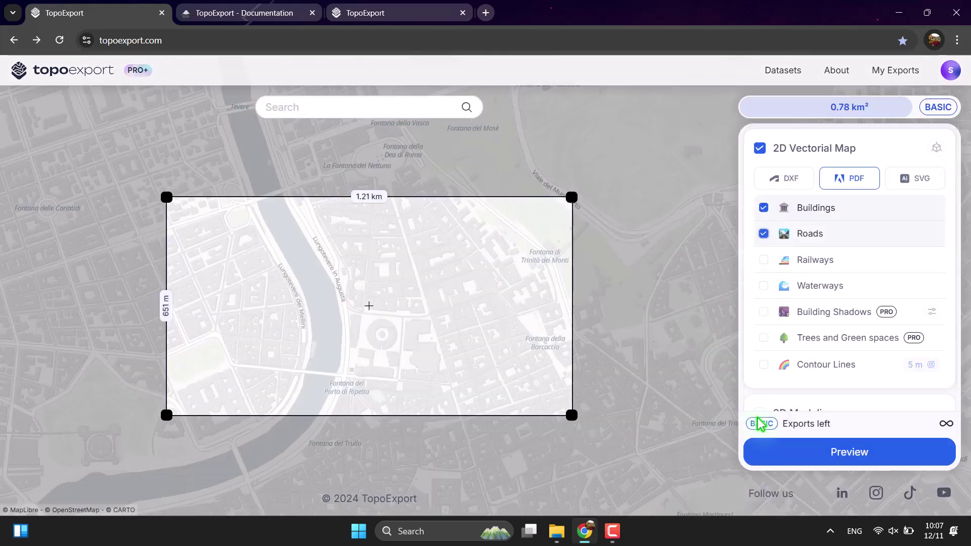
click(840, 452)
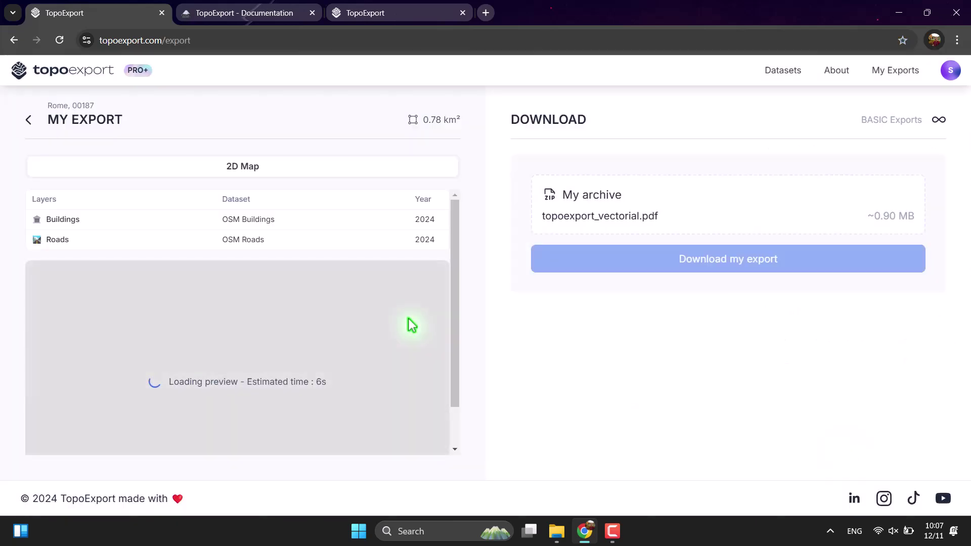
scroll(320, 291, down, 1)
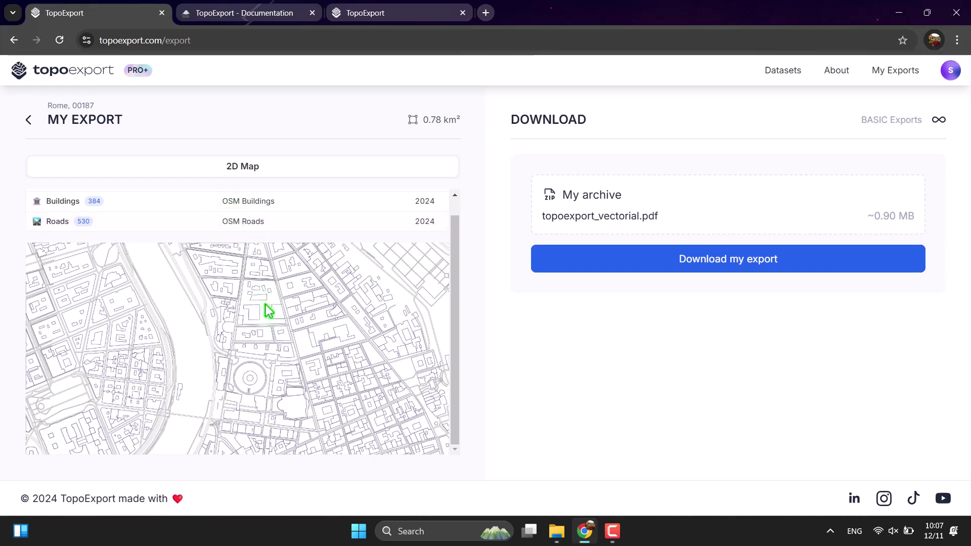
- Look through the TopoExport documentation page
click(277, 6)
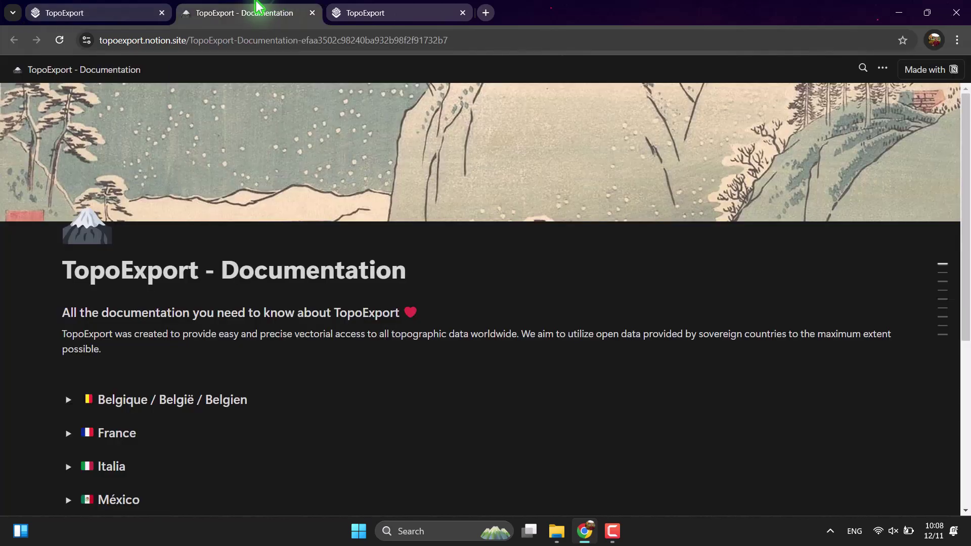
scroll(262, 273, down, 4)
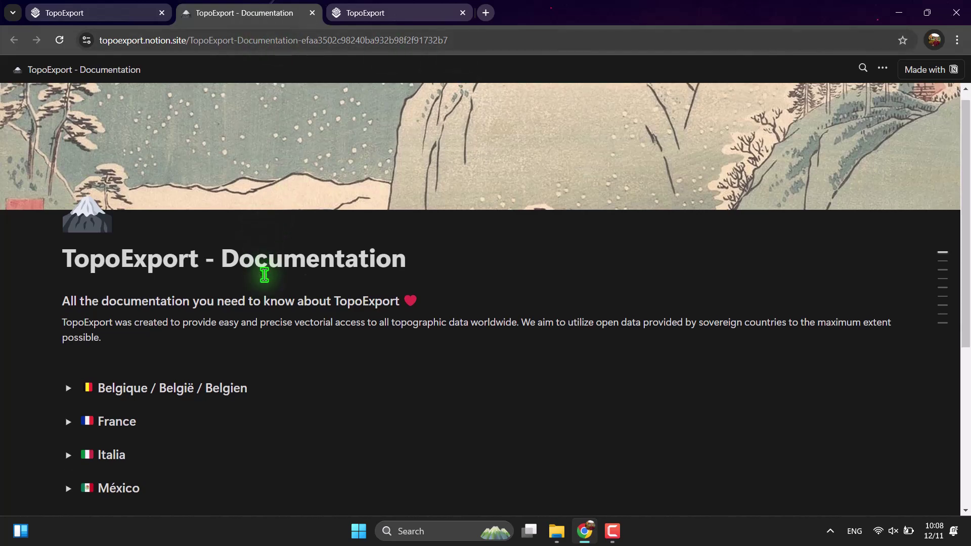
scroll(283, 202, up, 5)
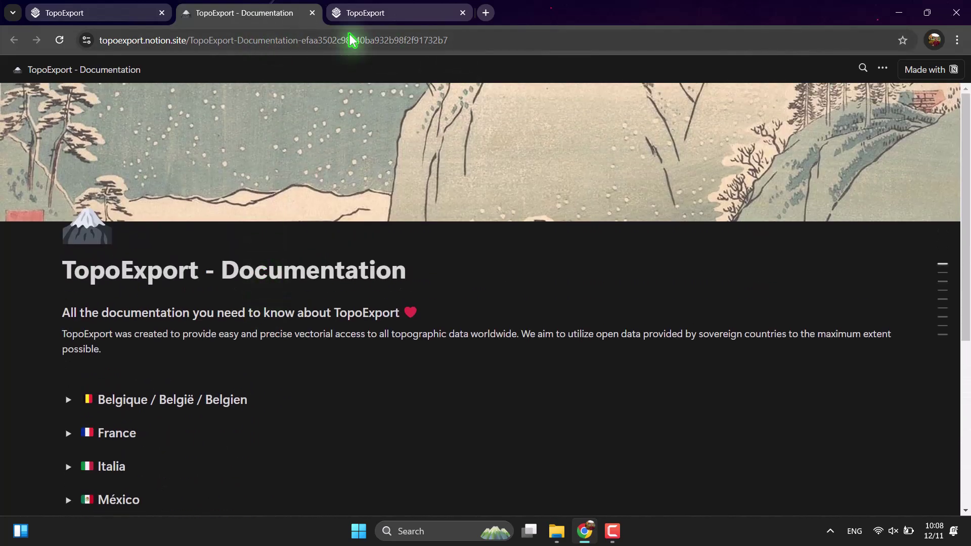
- Scroll through the About page's Data Sources, Terms and Contact sections
click(364, 12)
scroll(362, 228, down, 6)
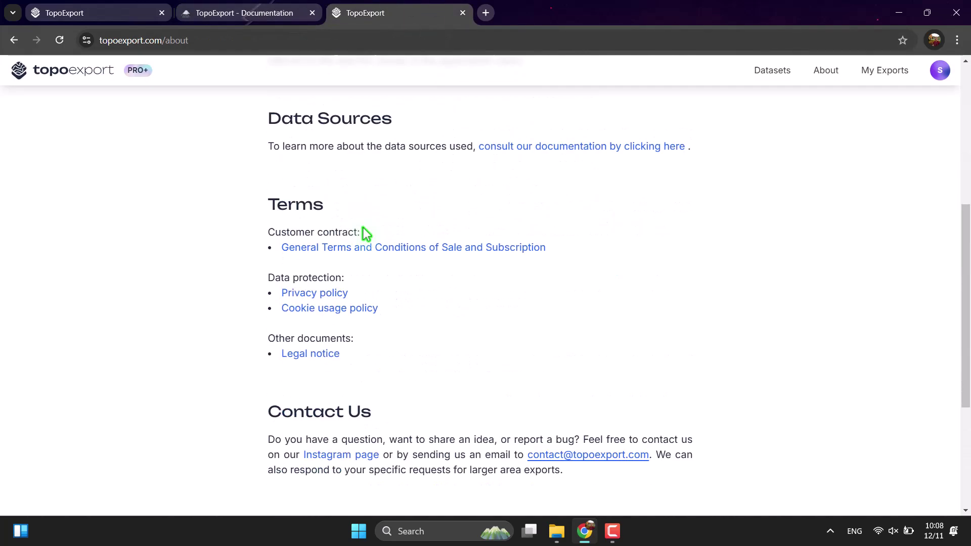
scroll(363, 233, up, 6)
- Back in the map editor, leave Contour Lines unticked and preview Buildings, Roads and Waterways
click(91, 13)
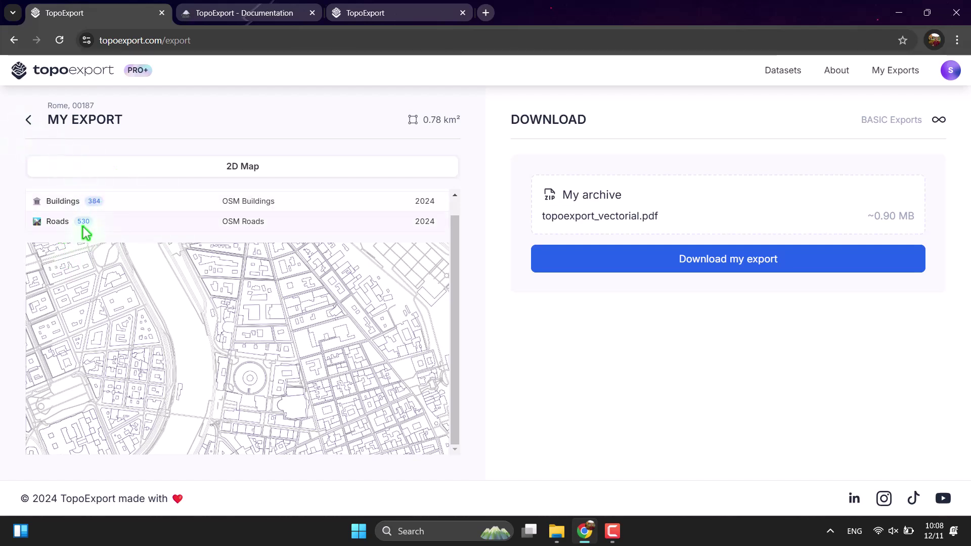
click(28, 119)
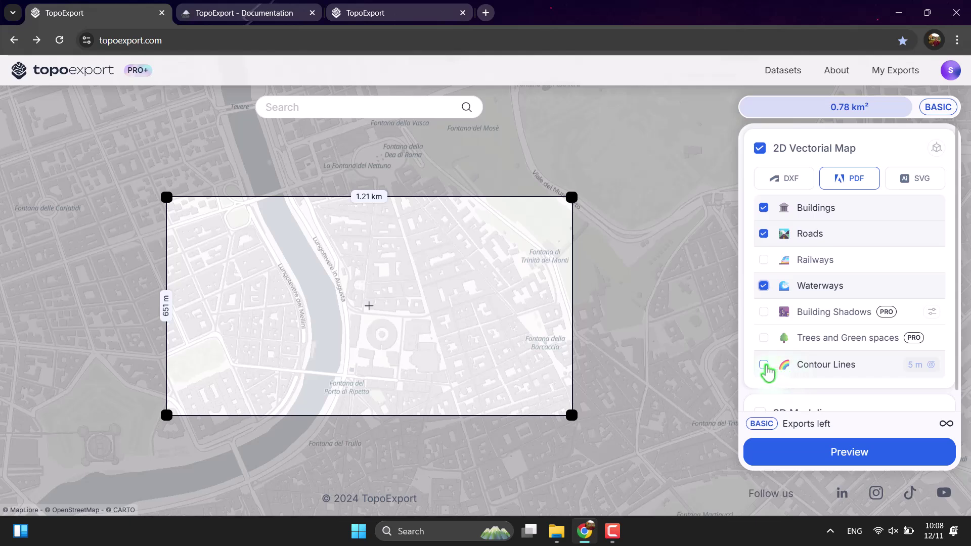
click(763, 365)
click(927, 366)
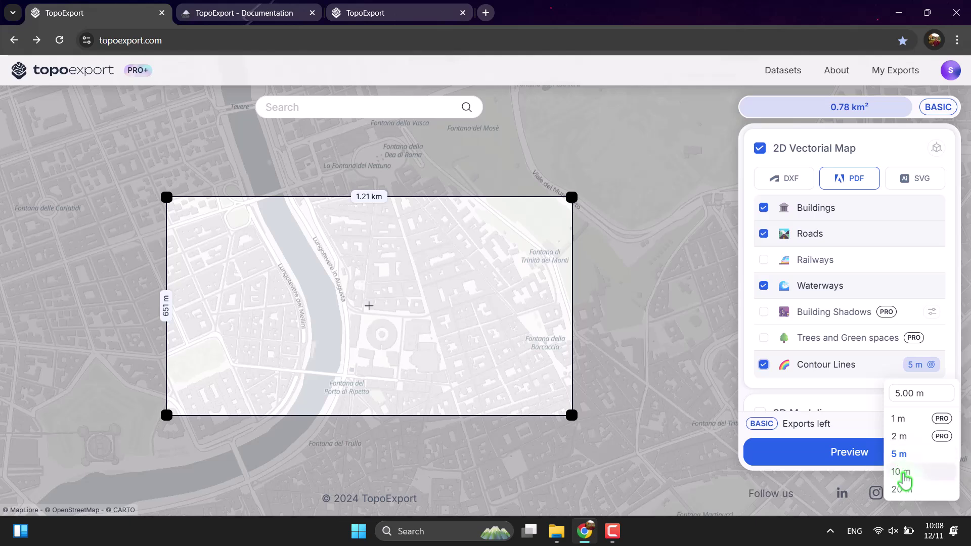
click(763, 365)
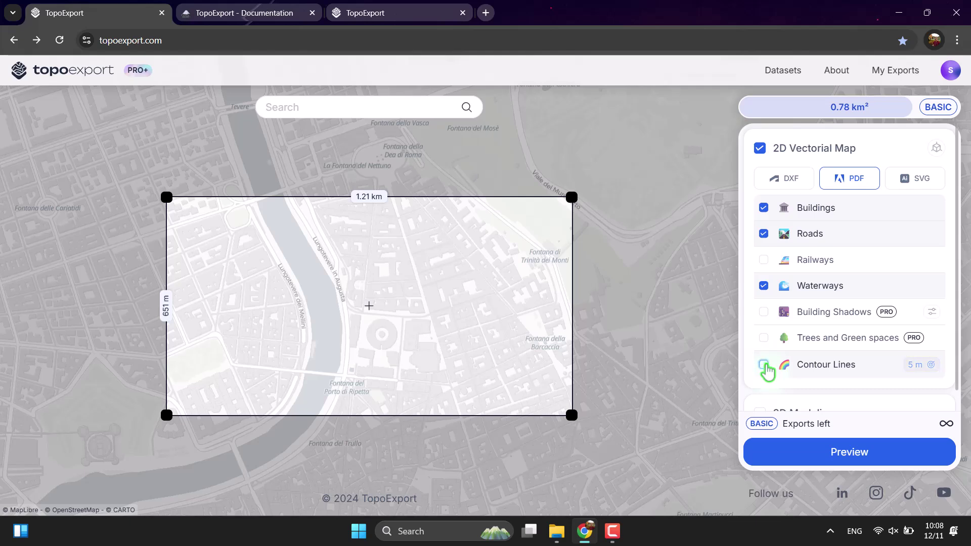
click(848, 458)
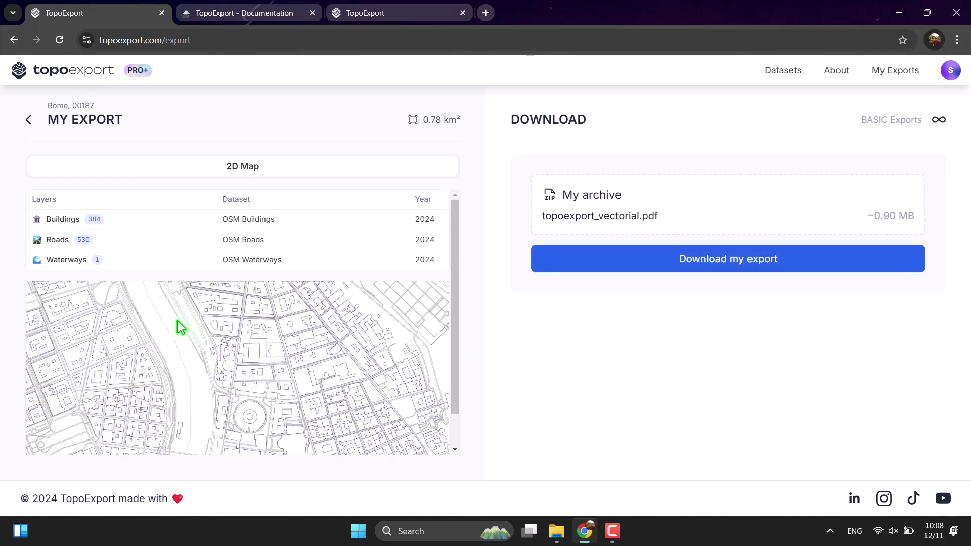
- Download the topoexport_vectorial.pdf export archive
scroll(179, 326, down, 1)
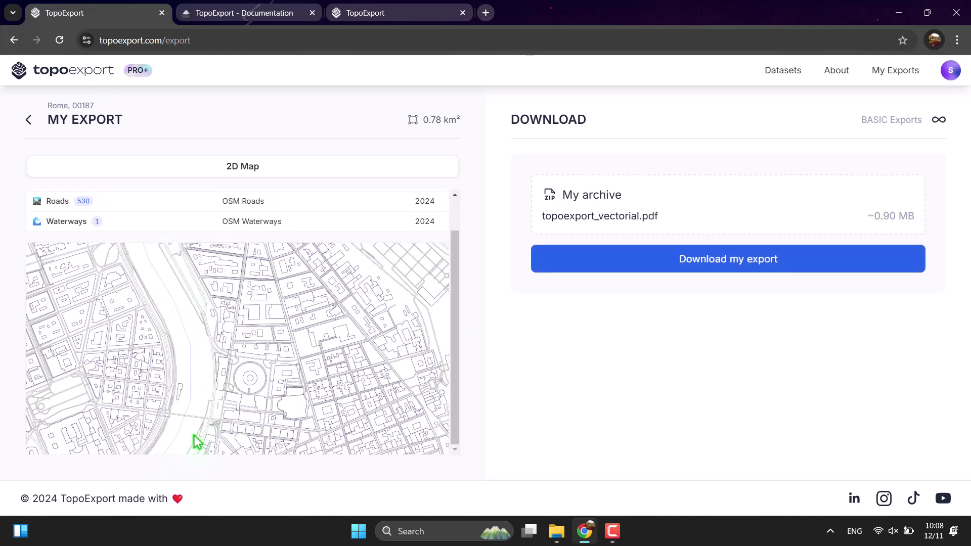
scroll(213, 415, up, 1)
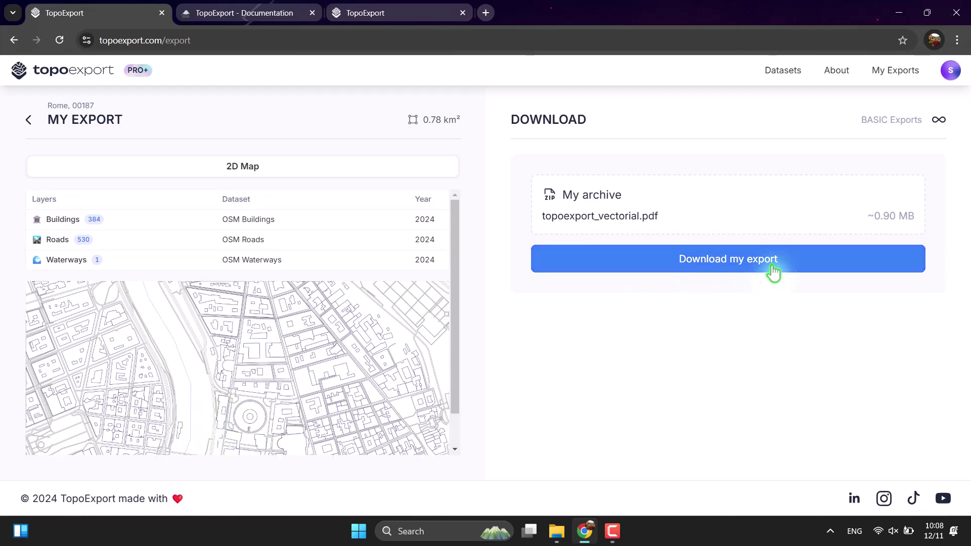
click(774, 267)
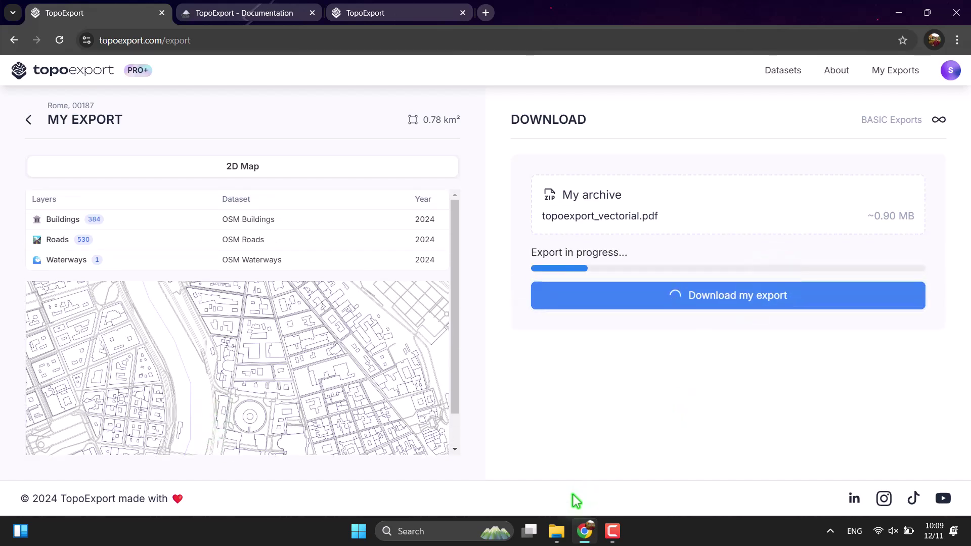
mouse_move(556, 532)
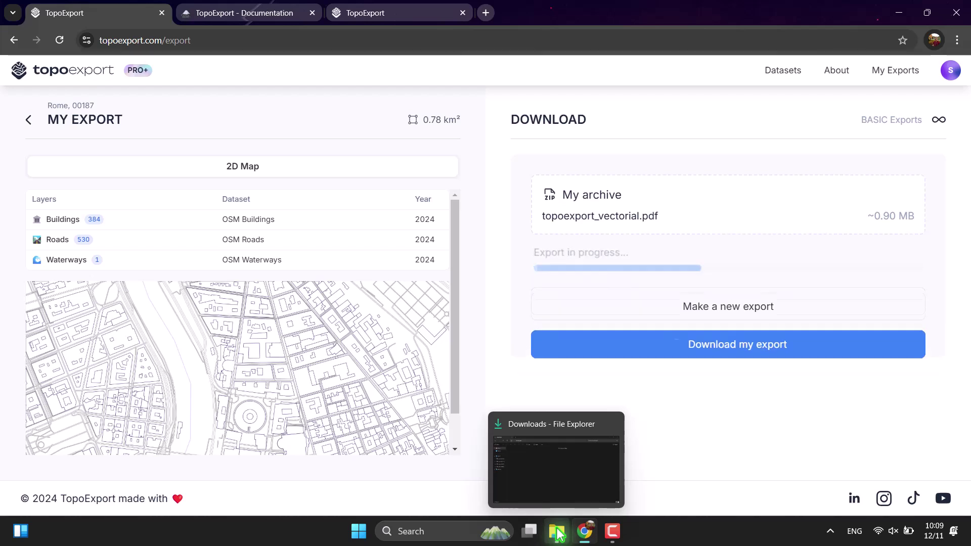
- Extract the topoexport ZIP with WinRAR into topoexport-6EC542 and open its vectorial map PDF
click(557, 532)
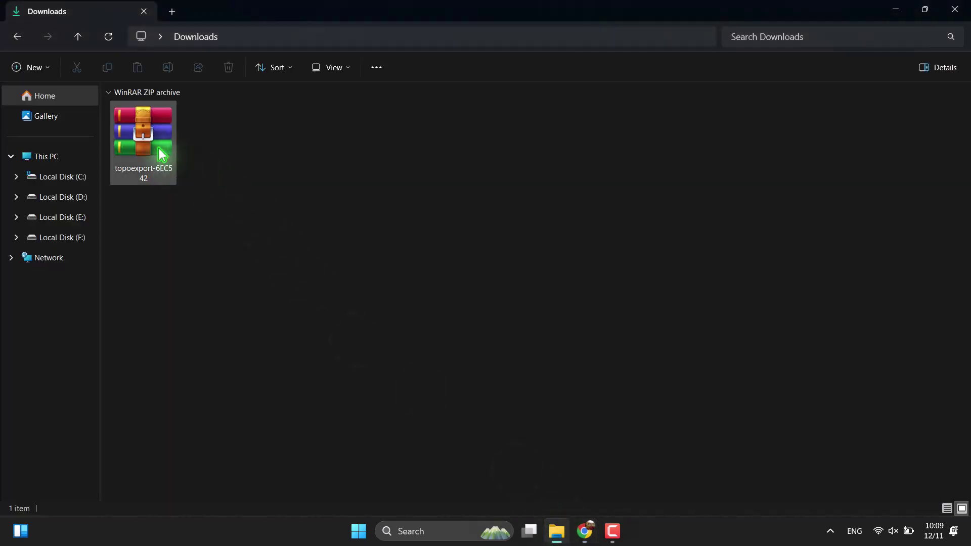
click(131, 151)
right_click(130, 150)
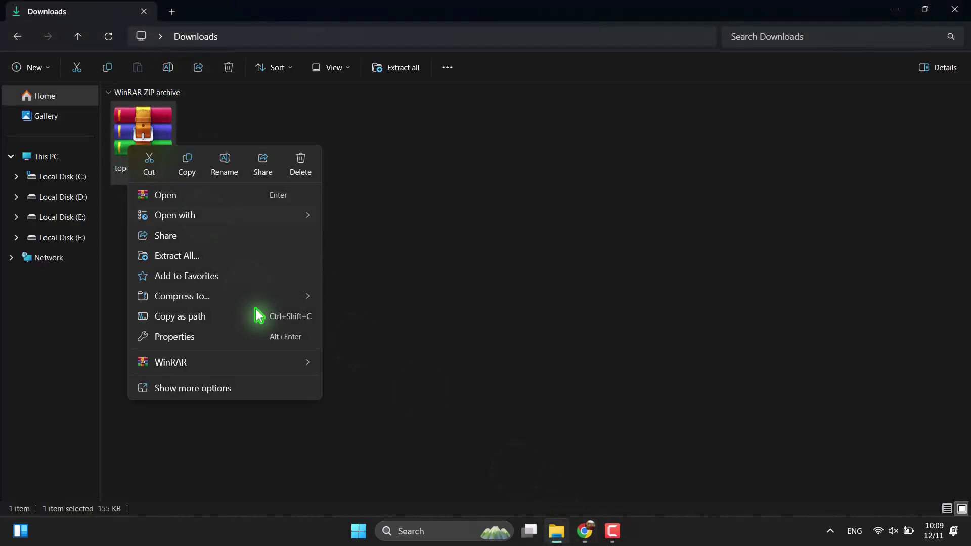
mouse_move(223, 364)
click(435, 404)
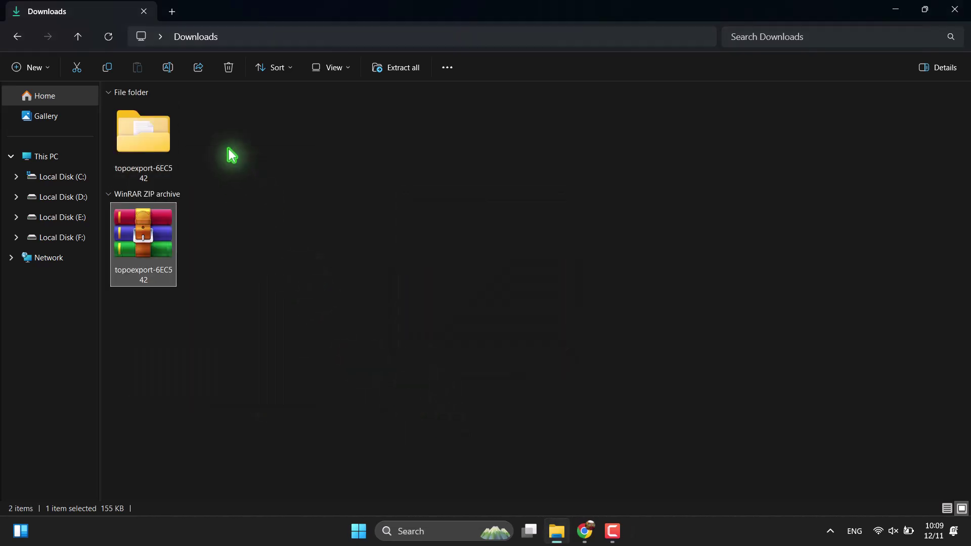
double_click(115, 176)
click(144, 146)
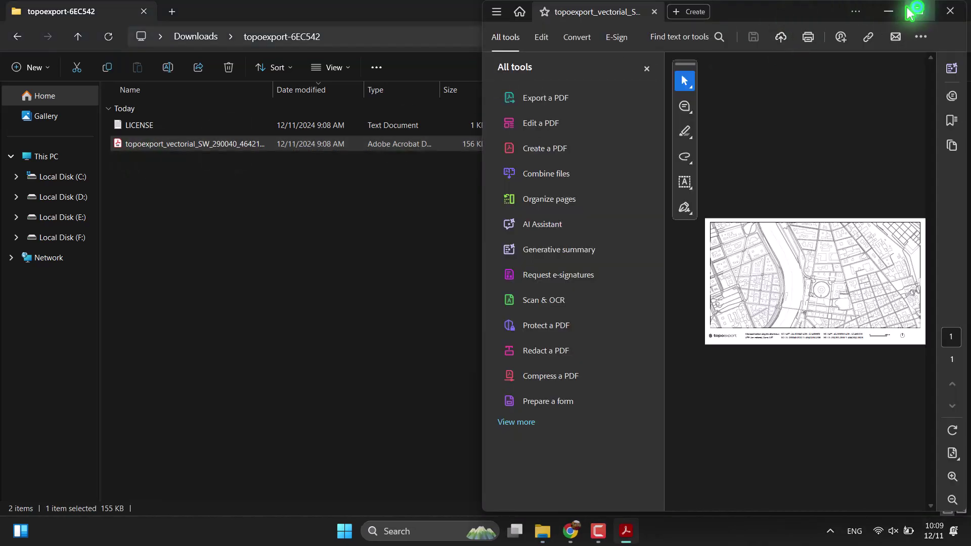
- Maximize Acrobat, collapse the tools pane, and hide the AI Assistant prompt for this session
click(910, 12)
click(163, 68)
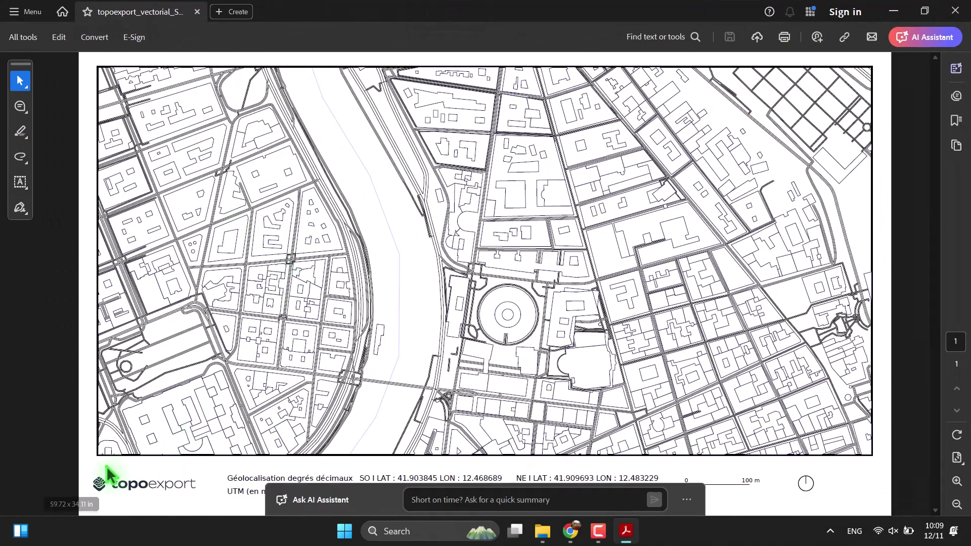
click(686, 500)
click(691, 476)
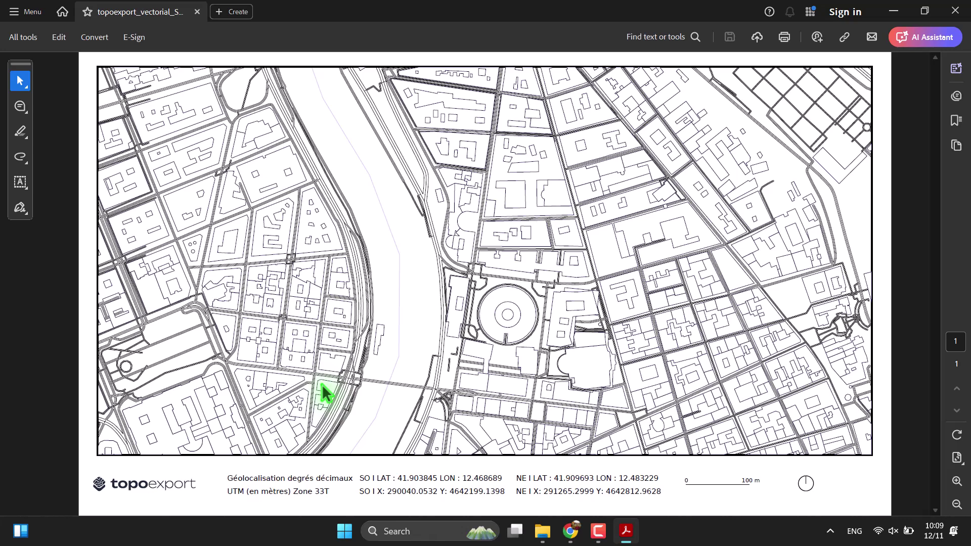
- Close Acrobat and go back to TopoExport's export setup page for the Rome area
click(954, 11)
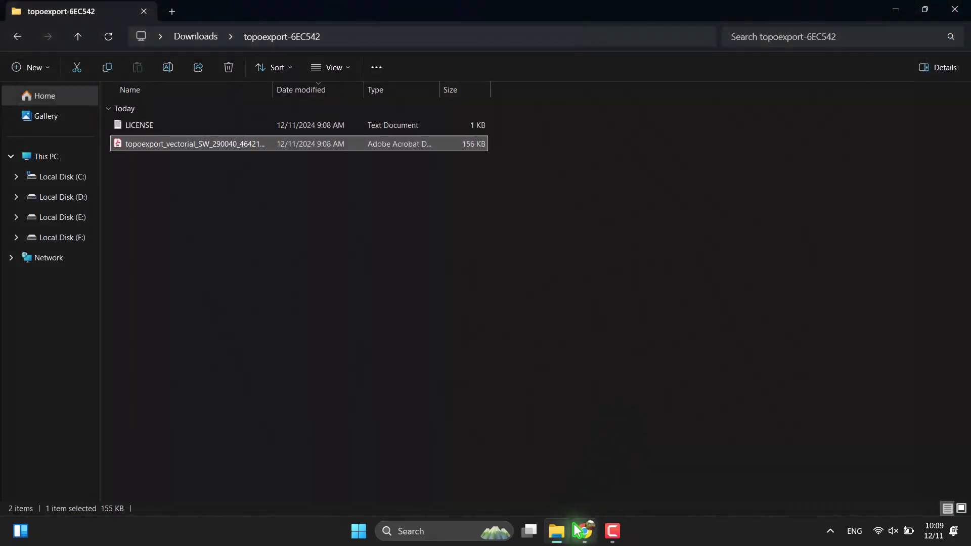
click(581, 530)
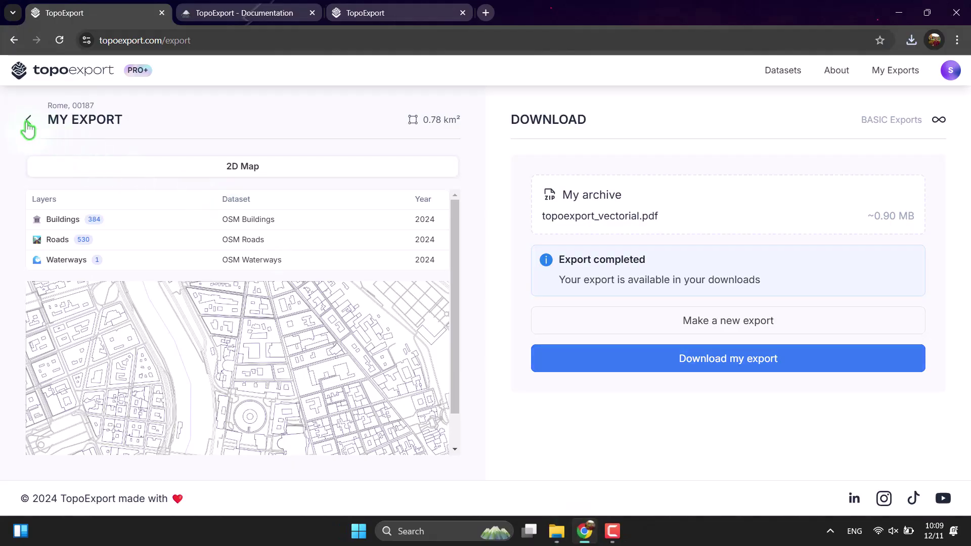
click(28, 121)
- Replace the 2D vectorial map export with a 3D Modeling export of Buildings
click(760, 149)
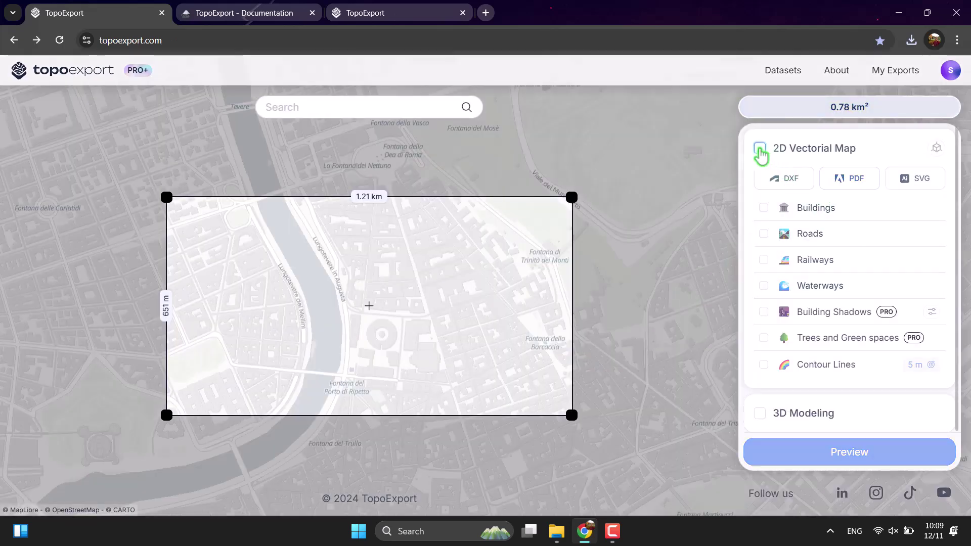
click(880, 152)
click(831, 200)
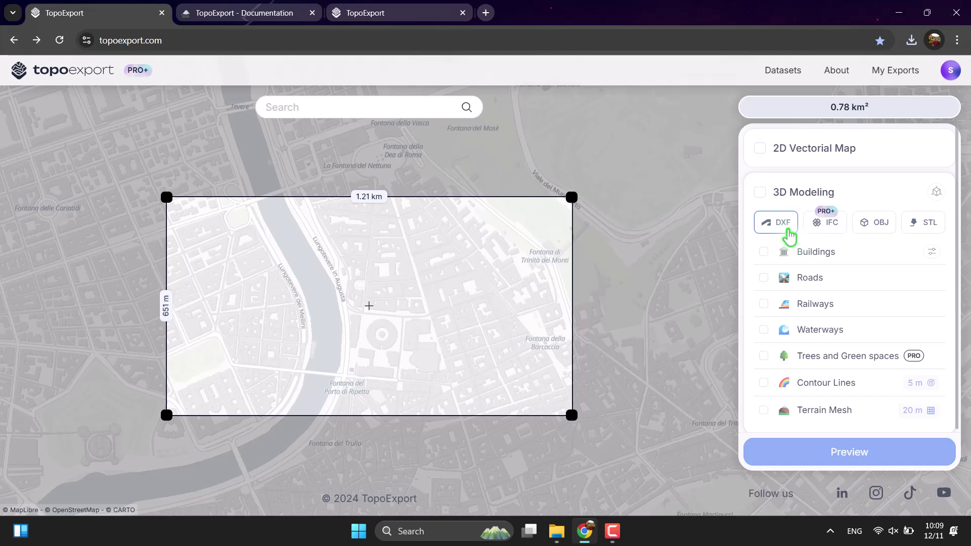
click(763, 251)
- Preview the topoexport_3D.dxf buildings model and scroll through its 416 rendered buildings
click(851, 453)
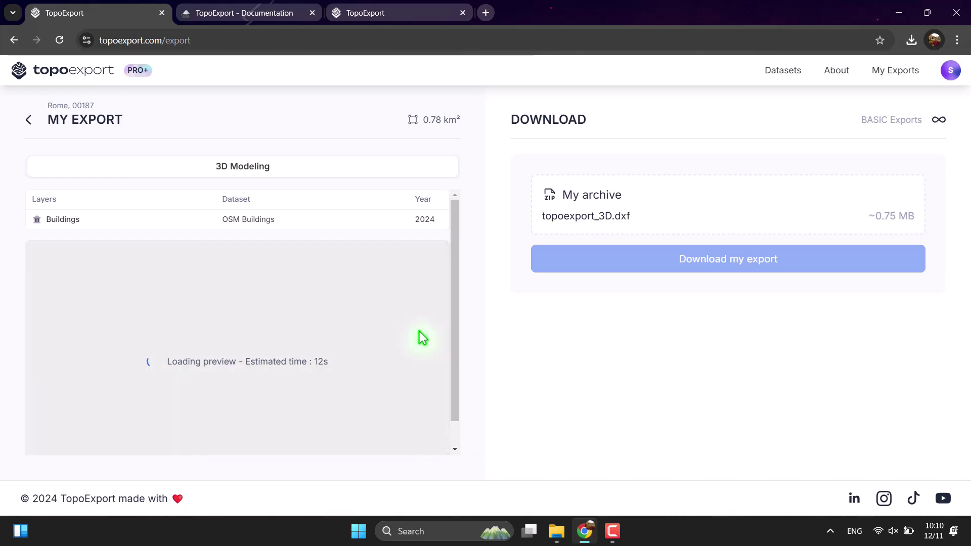
scroll(218, 360, down, 1)
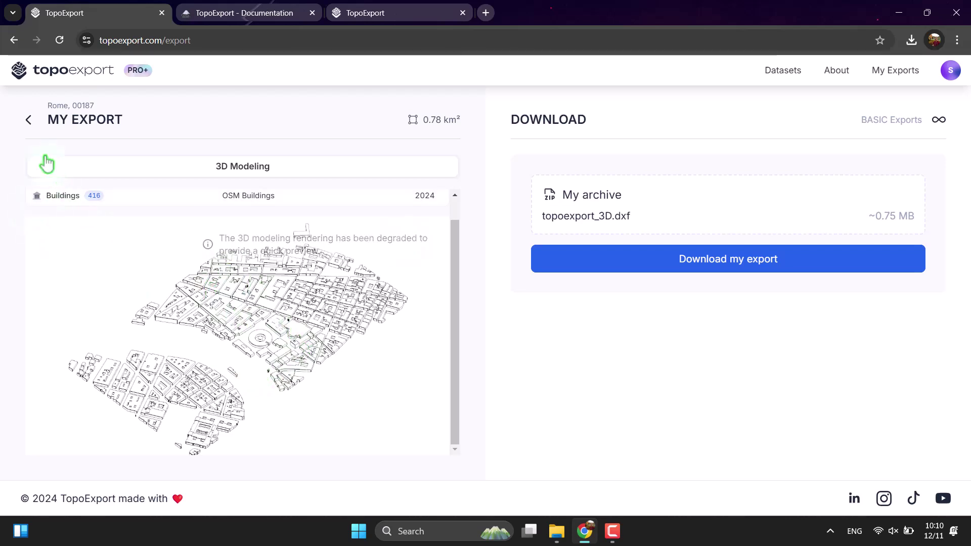
- Add the Roads and Railways layers to the 3D export and preview the combined model
click(29, 121)
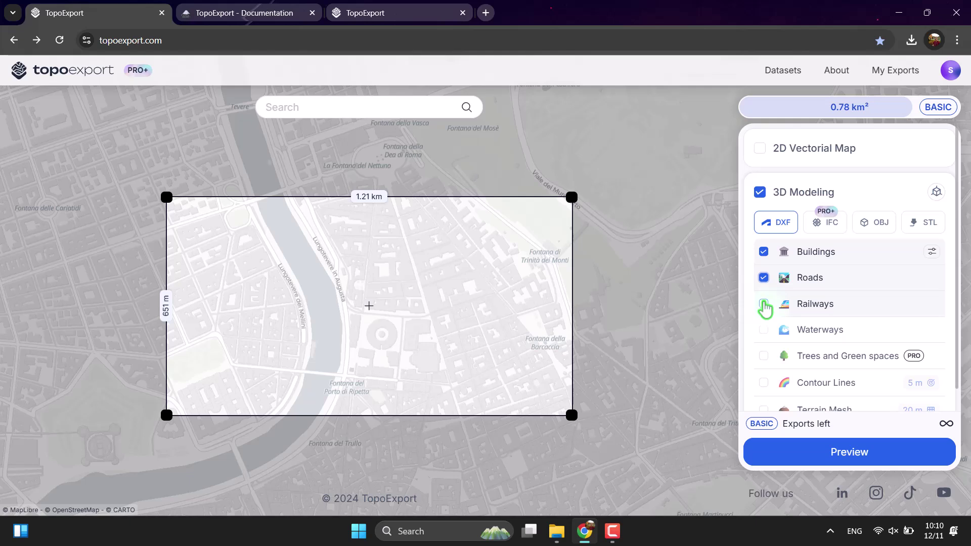
click(763, 304)
click(852, 463)
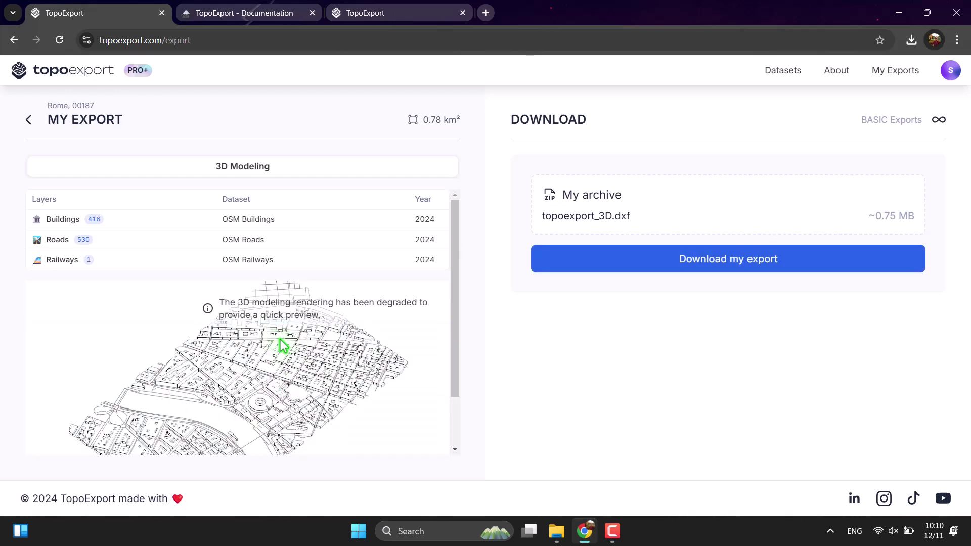
- Inspect the combined preview of 416 buildings, 530 roads and 1 railway
scroll(282, 346, down, 2)
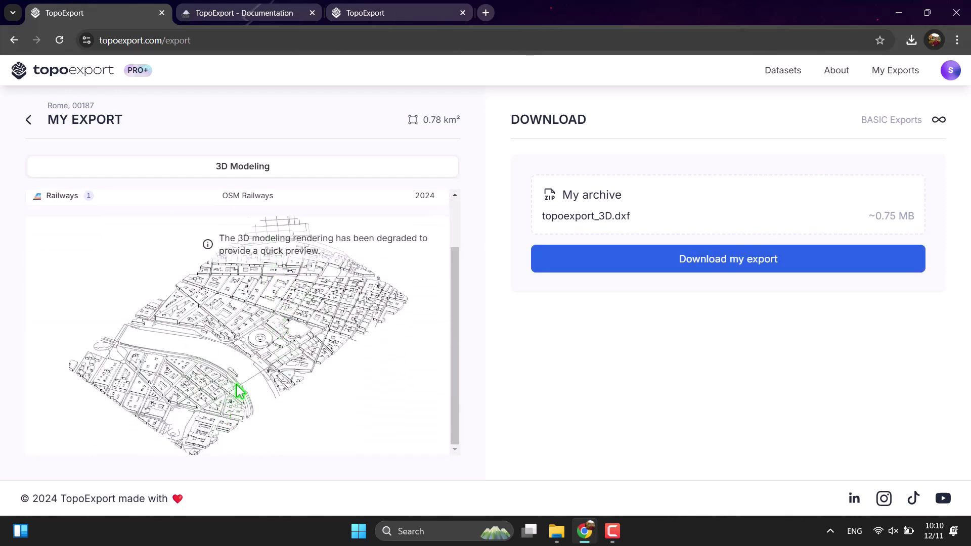
right_click(193, 331)
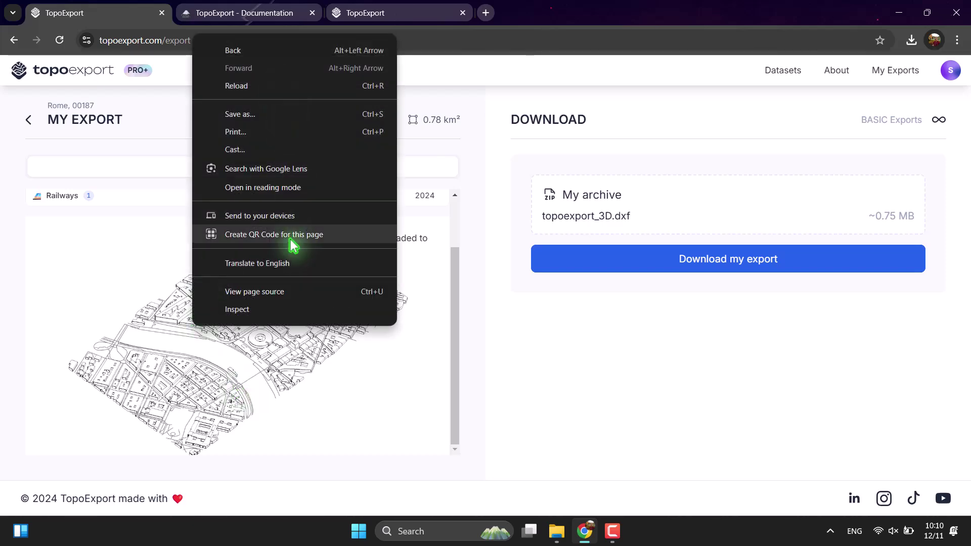
click(91, 227)
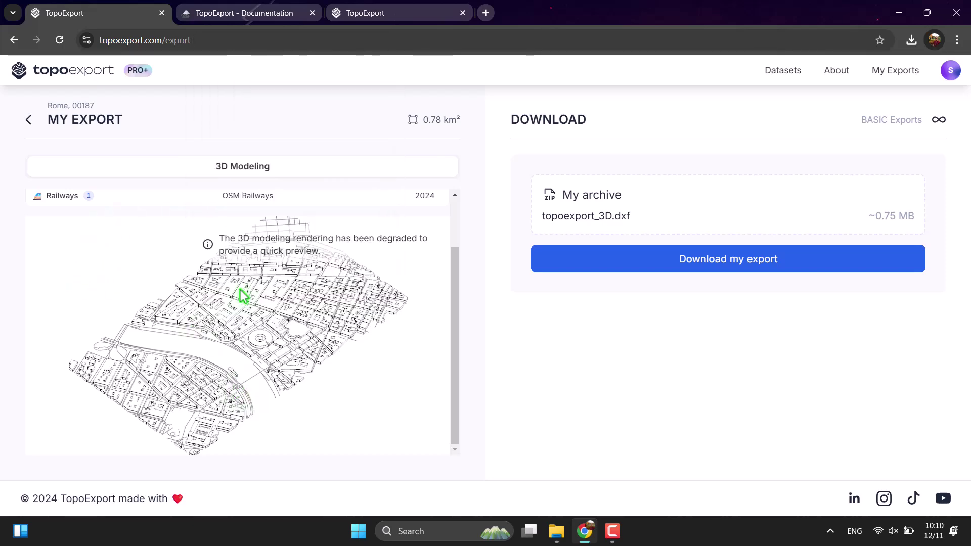
scroll(210, 247, up, 2)
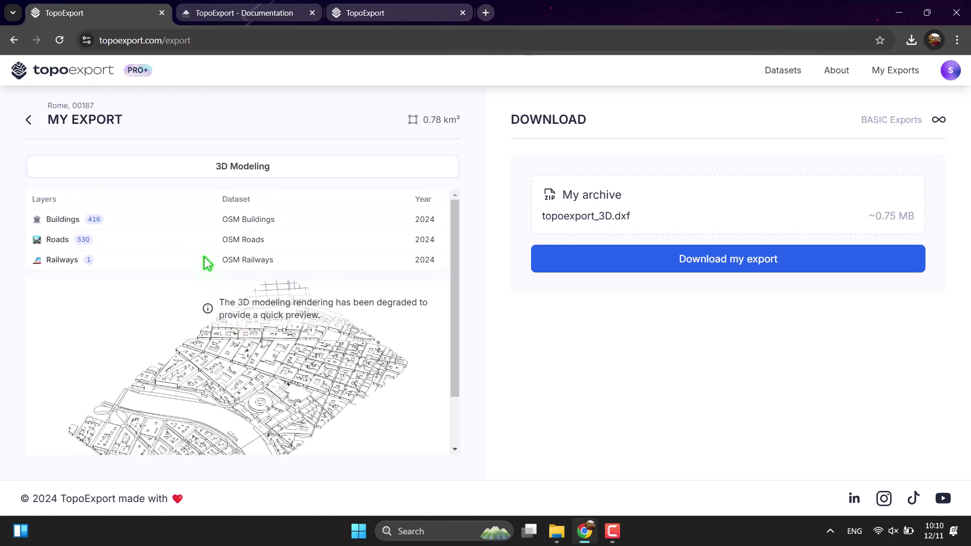
mouse_move(310, 364)
scroll(300, 391, down, 2)
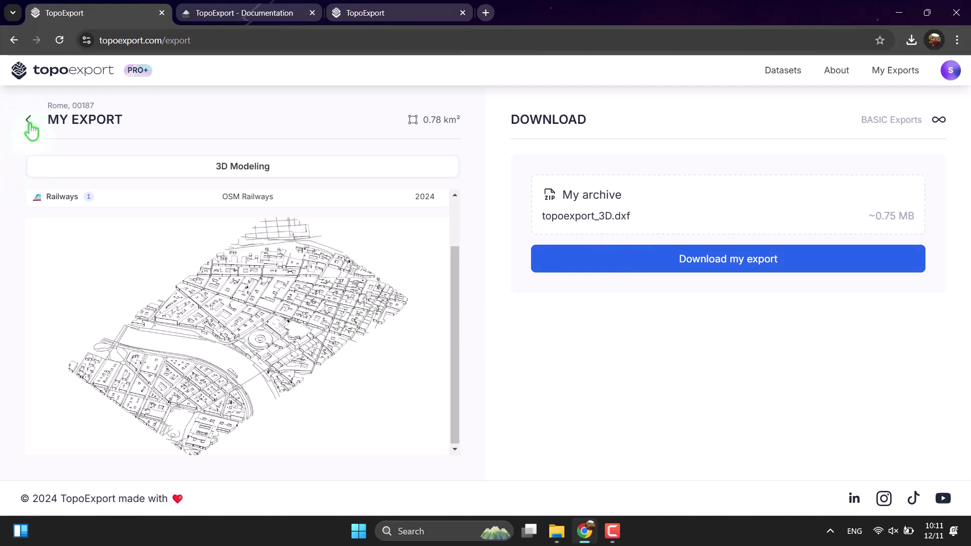
- Limit the 3D export to Buildings, set unknown building height to 16 m, and preview it
click(29, 122)
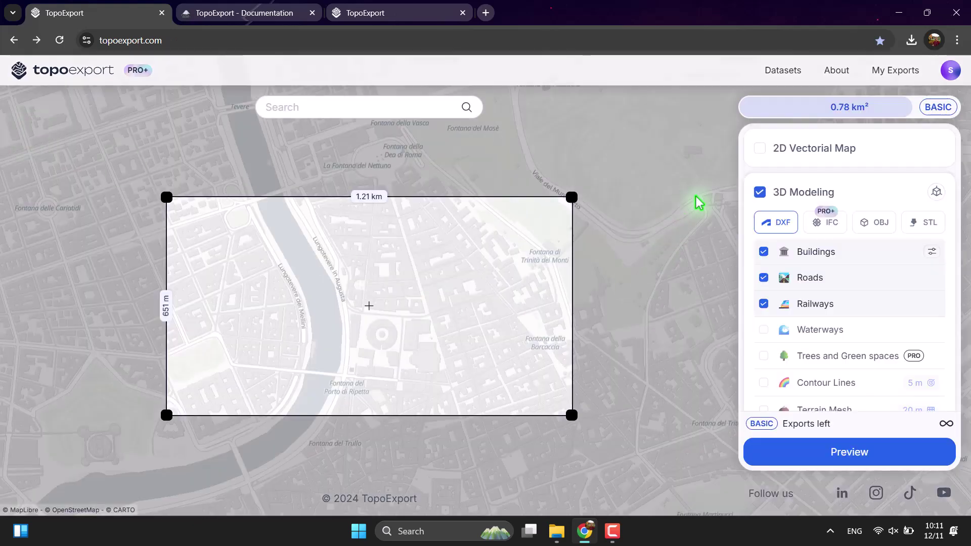
click(760, 193)
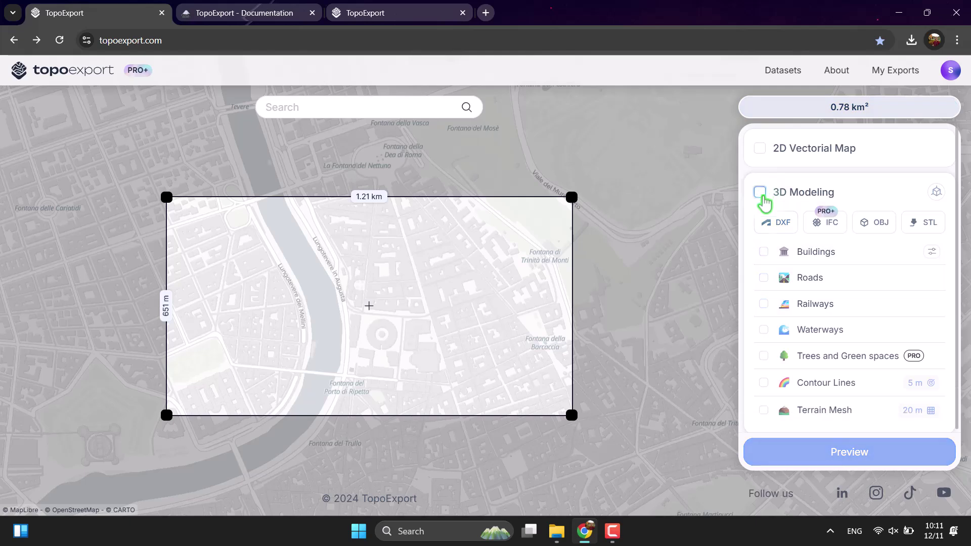
scroll(807, 331, down, 1)
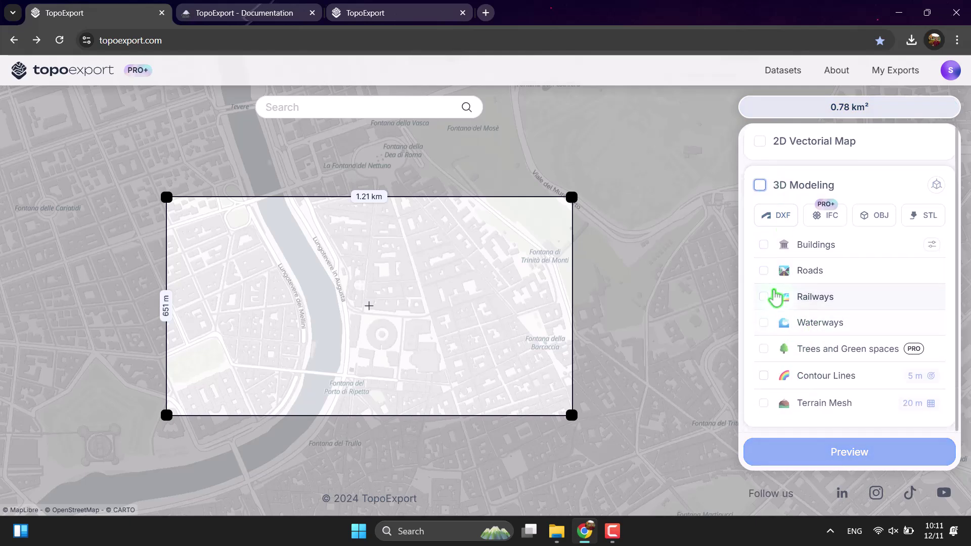
click(764, 245)
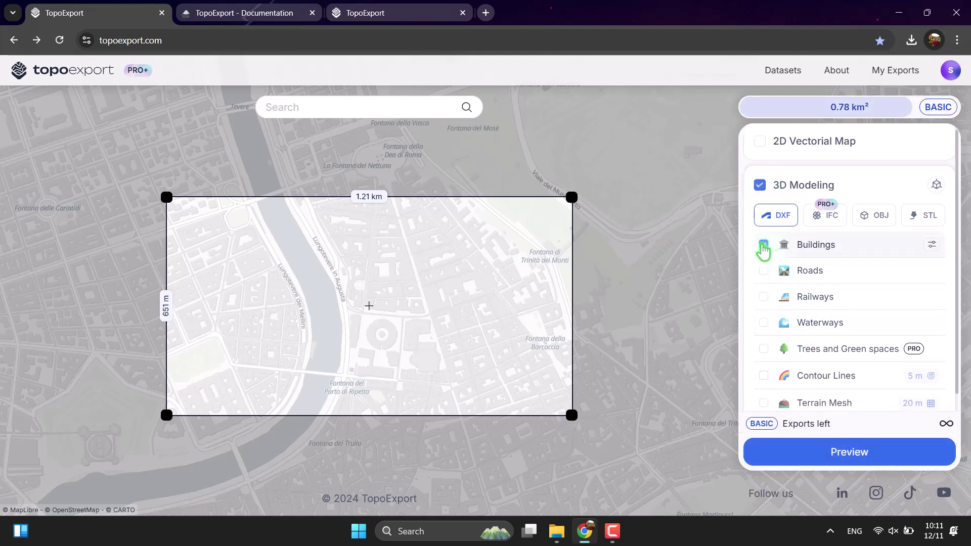
click(932, 245)
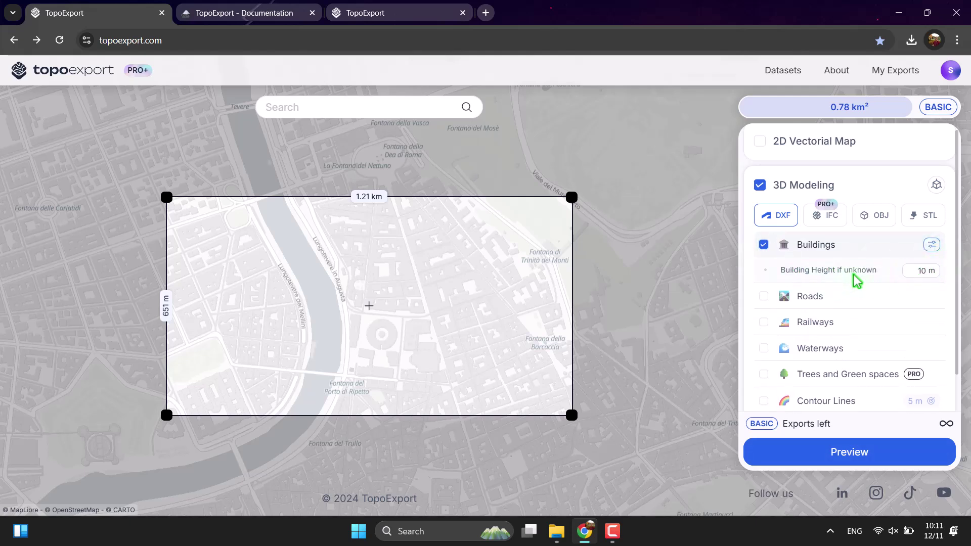
double_click(926, 269)
click(832, 452)
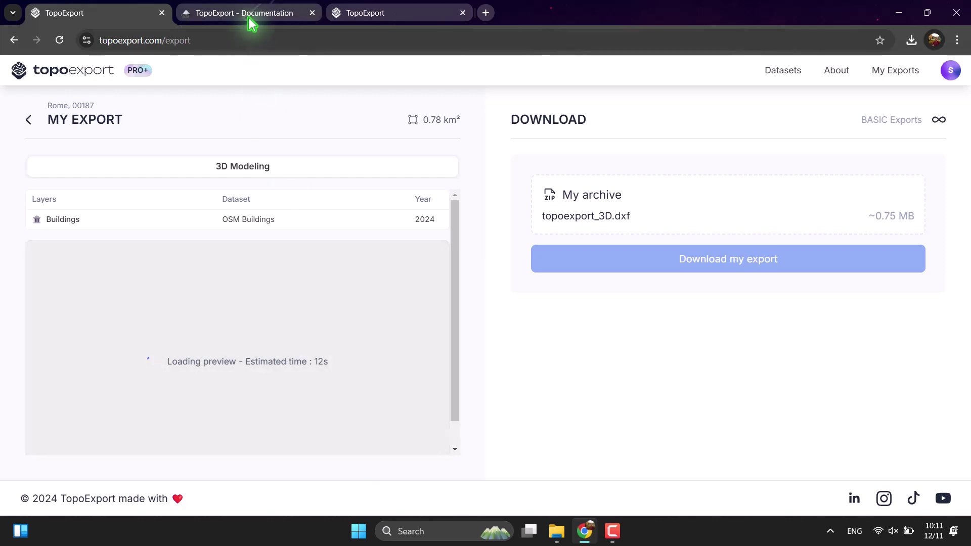
- Wait for the buildings-only preview to finish rendering its 416 buildings
mouse_move(252, 22)
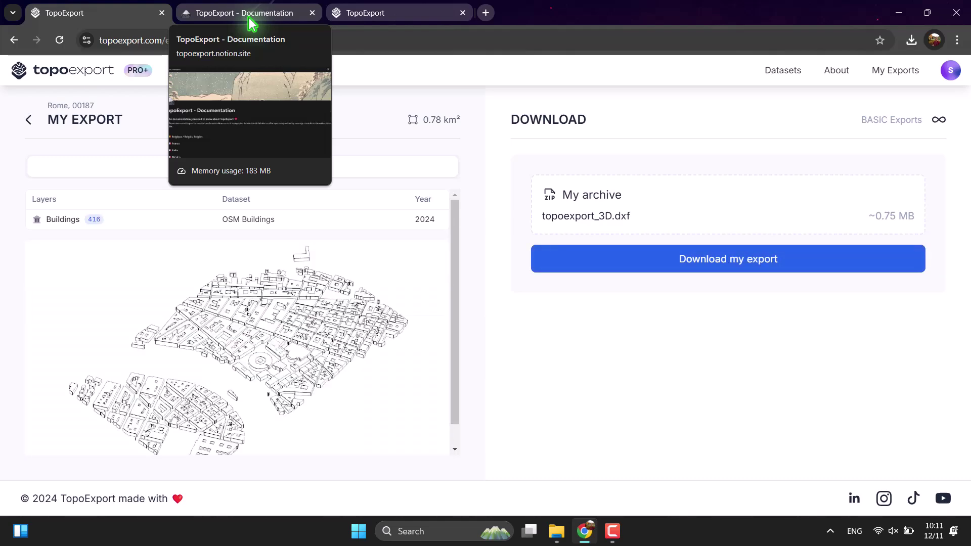
- Go to the third TopoExport tab showing the About page on datasets and export formats
click(276, 13)
click(377, 12)
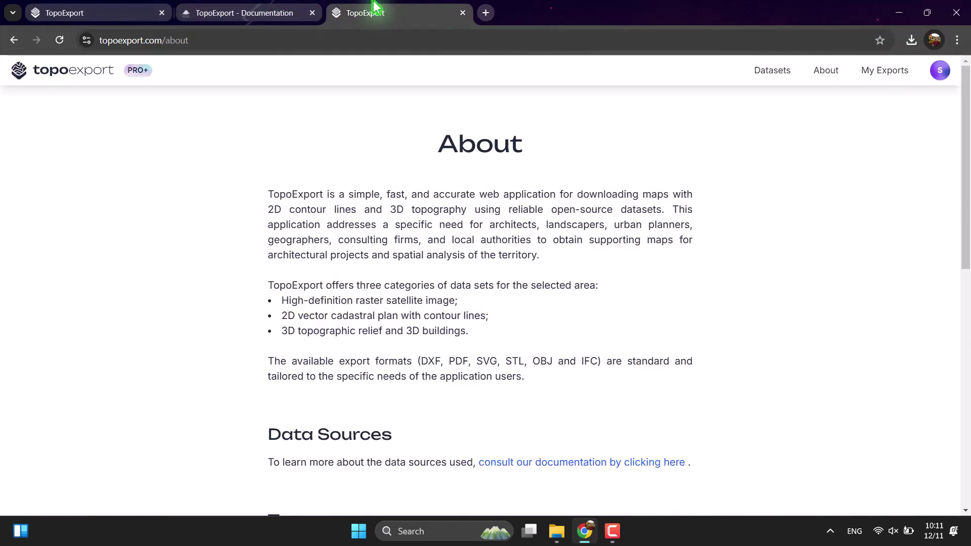